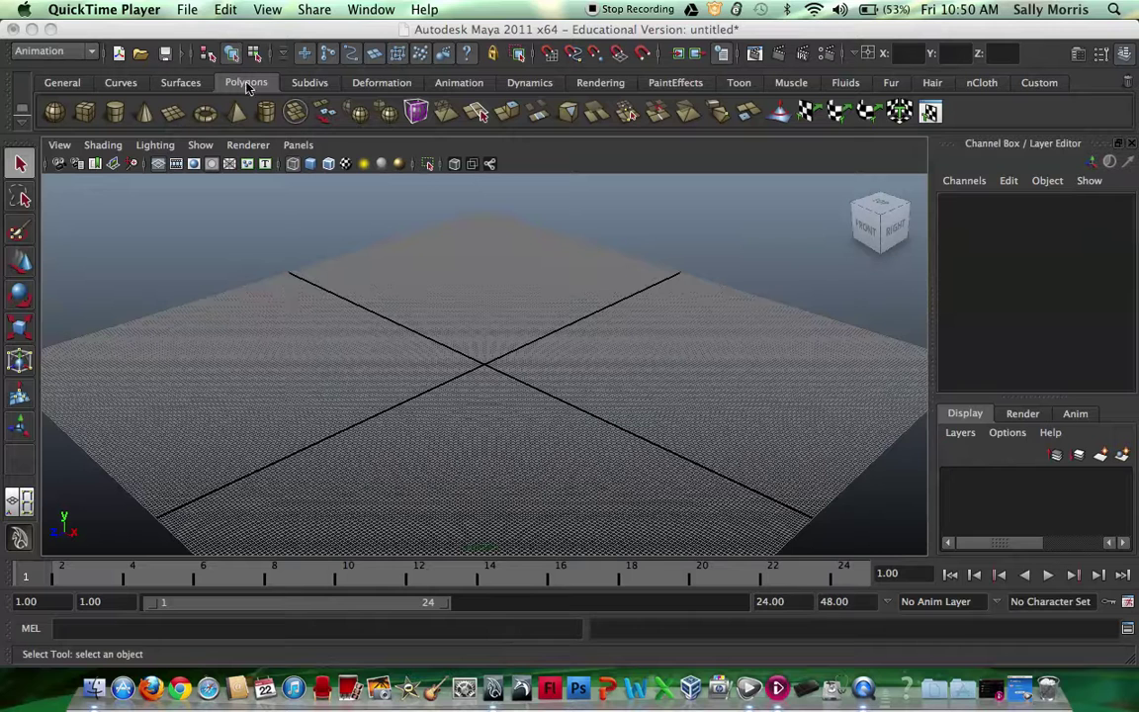
Bring Maya to the foreground and switch to the Polygons menu set.
left_click(205, 30)
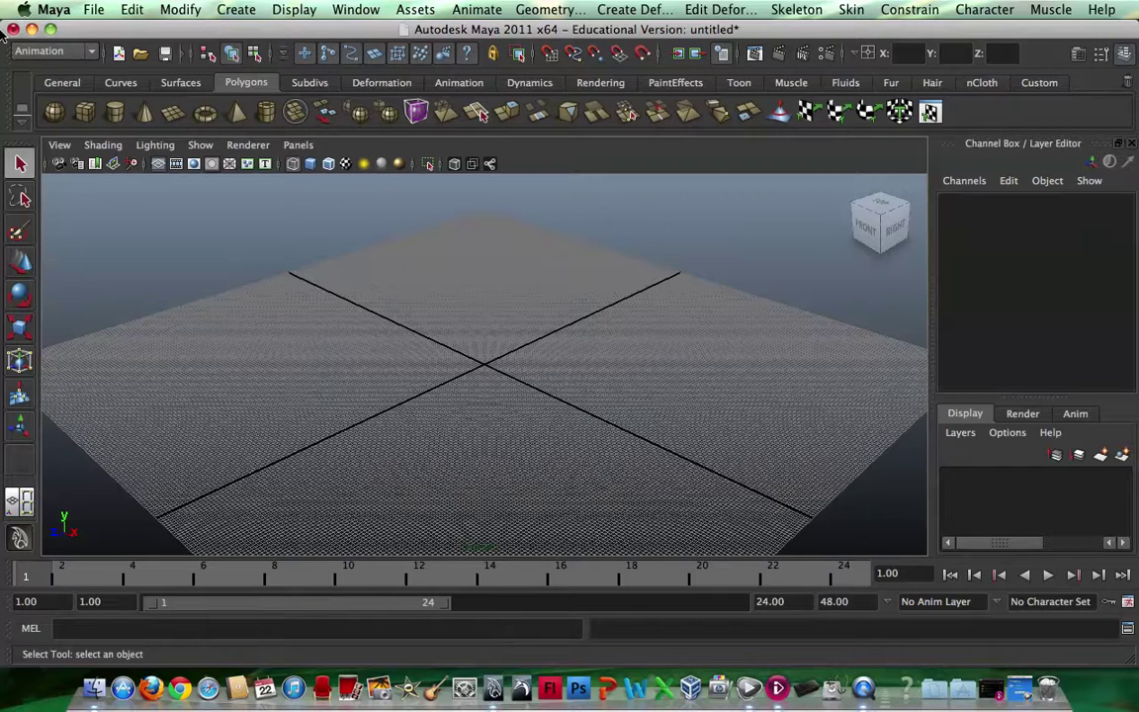
left_click(92, 53)
left_click(71, 81)
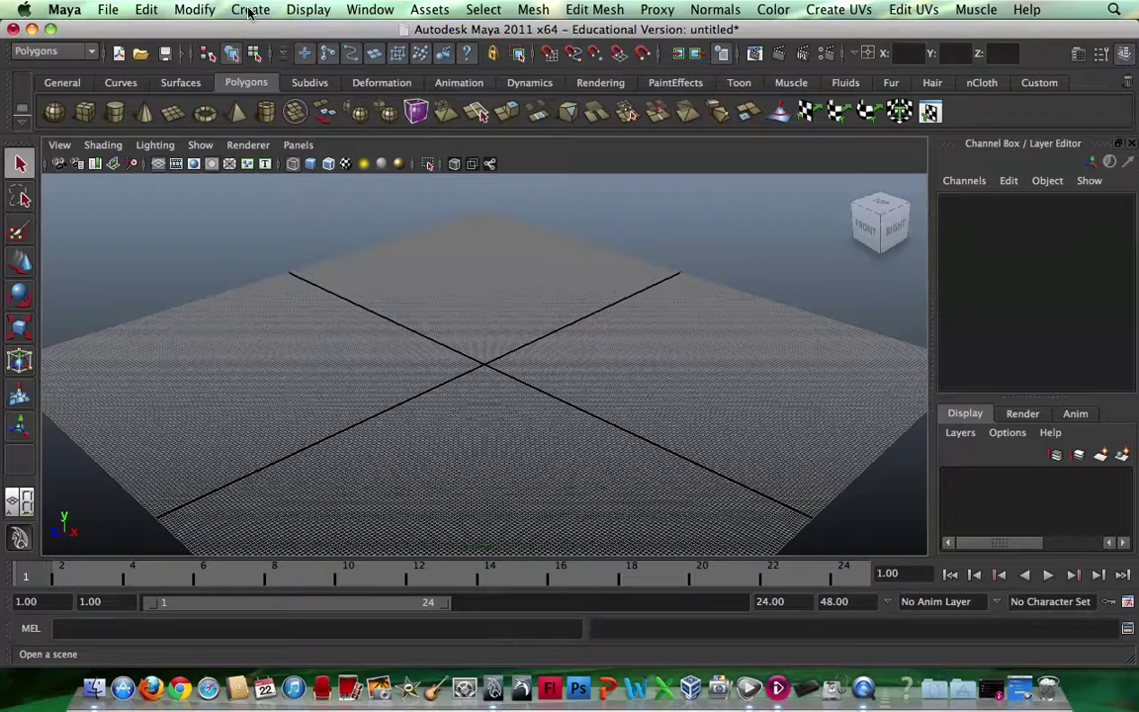
Create a polygon cube primitive at the centre of the grid.
left_click(249, 11)
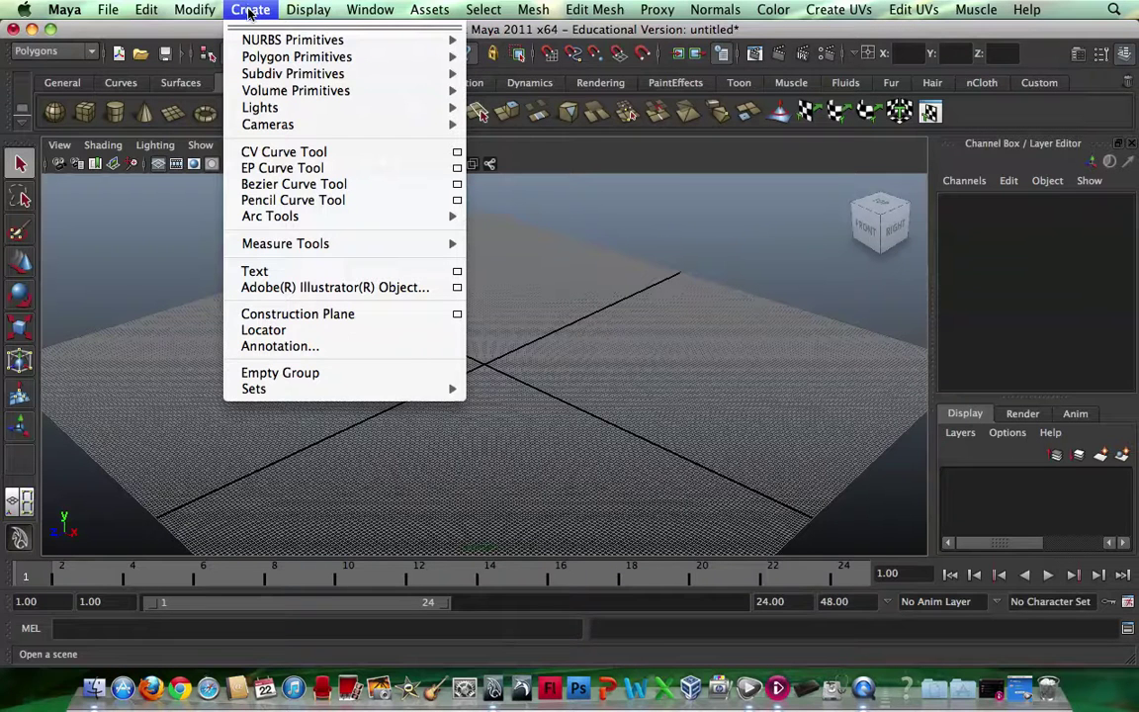
mouse_move(379, 62)
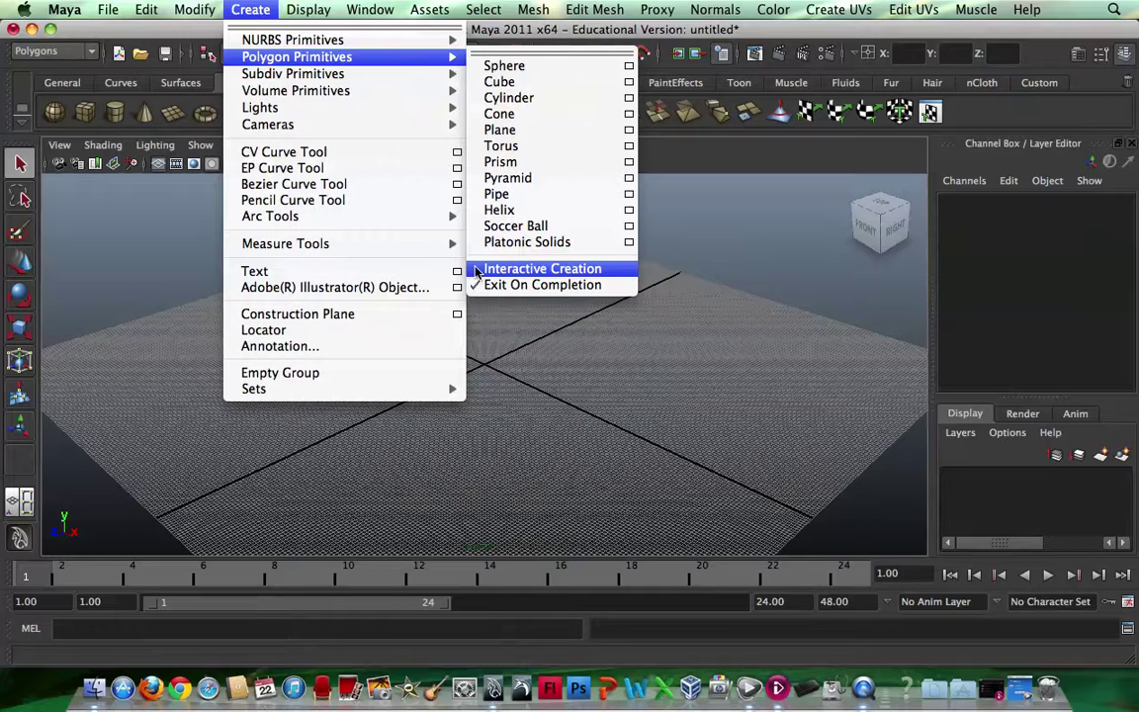
left_click(560, 83)
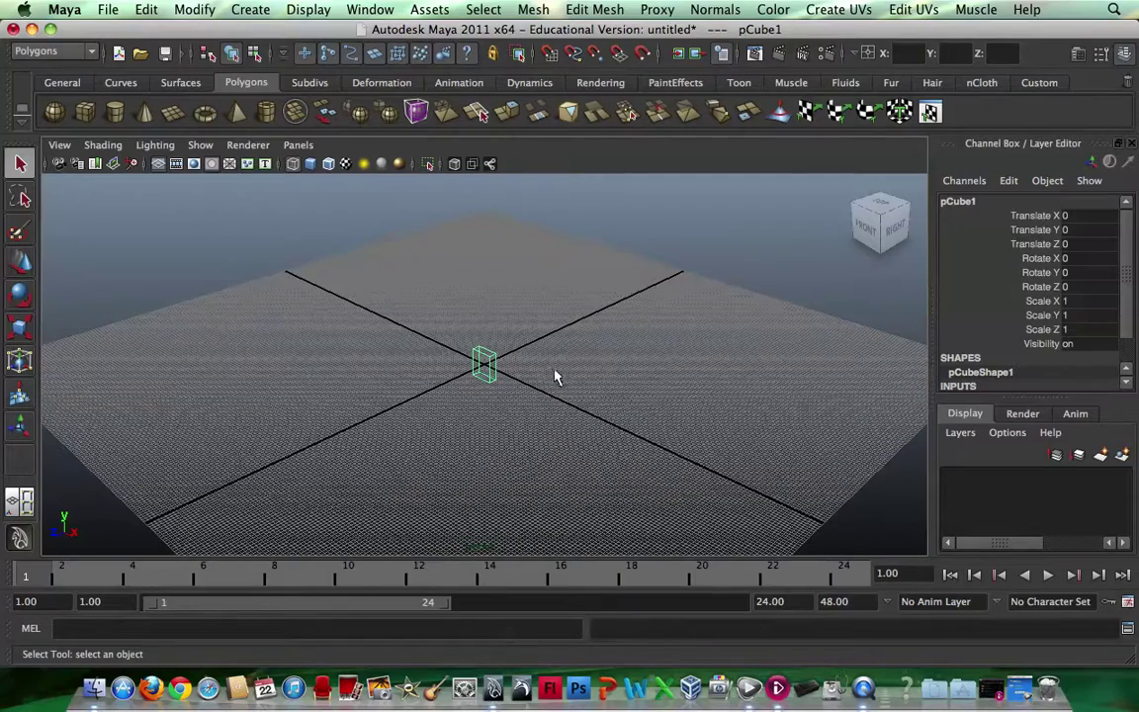
right_click_drag(551, 376, 588, 375, "alt")
scroll(588, 375, "up", 8)
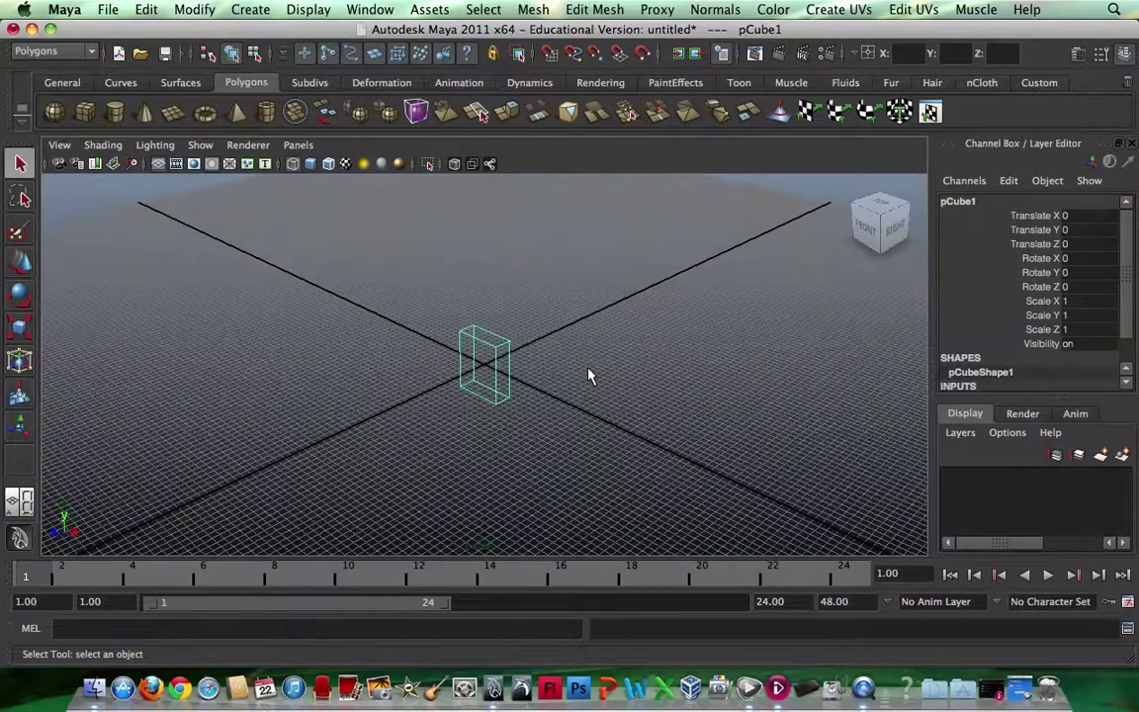
scroll(588, 375, "up", 10)
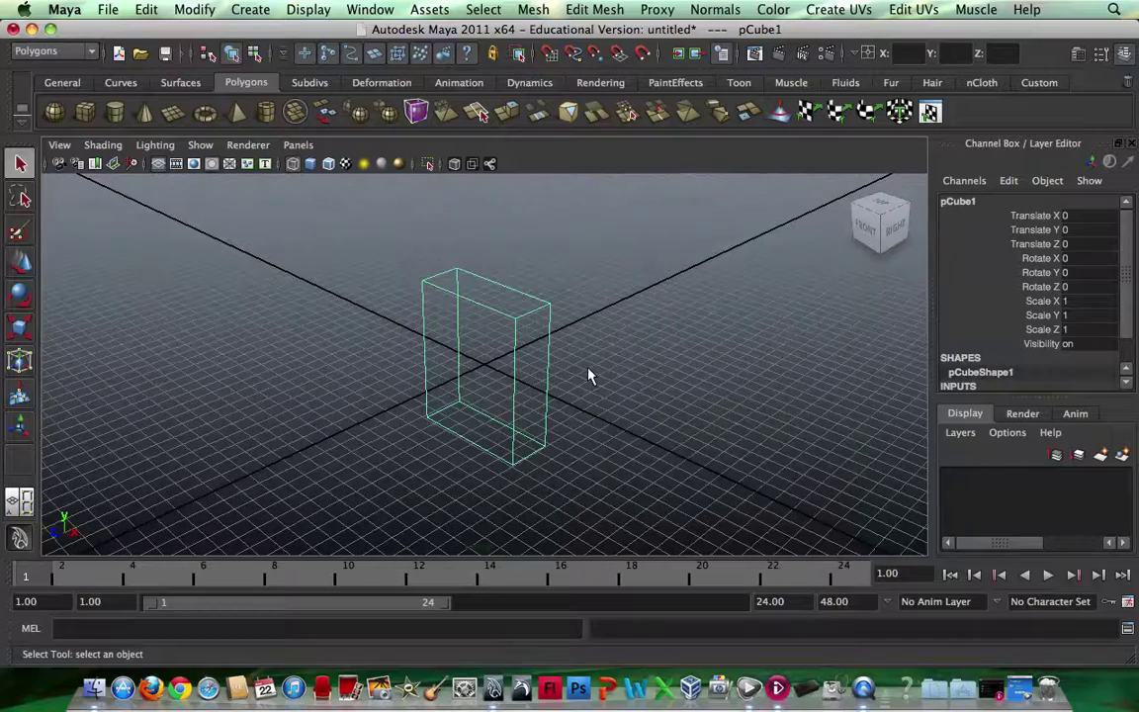
scroll(588, 376, "up", 4)
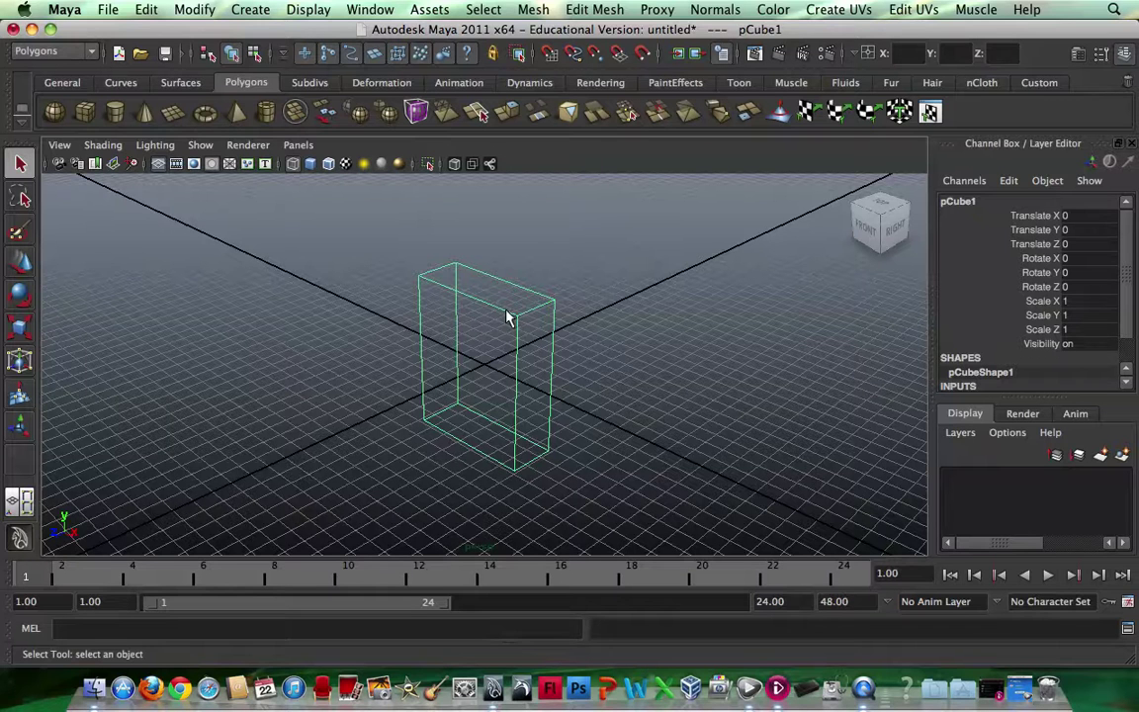
Examine the box from the front, left, back, right and top views, and return to the home perspective view.
mouse_move(867, 202)
mouse_move(893, 225)
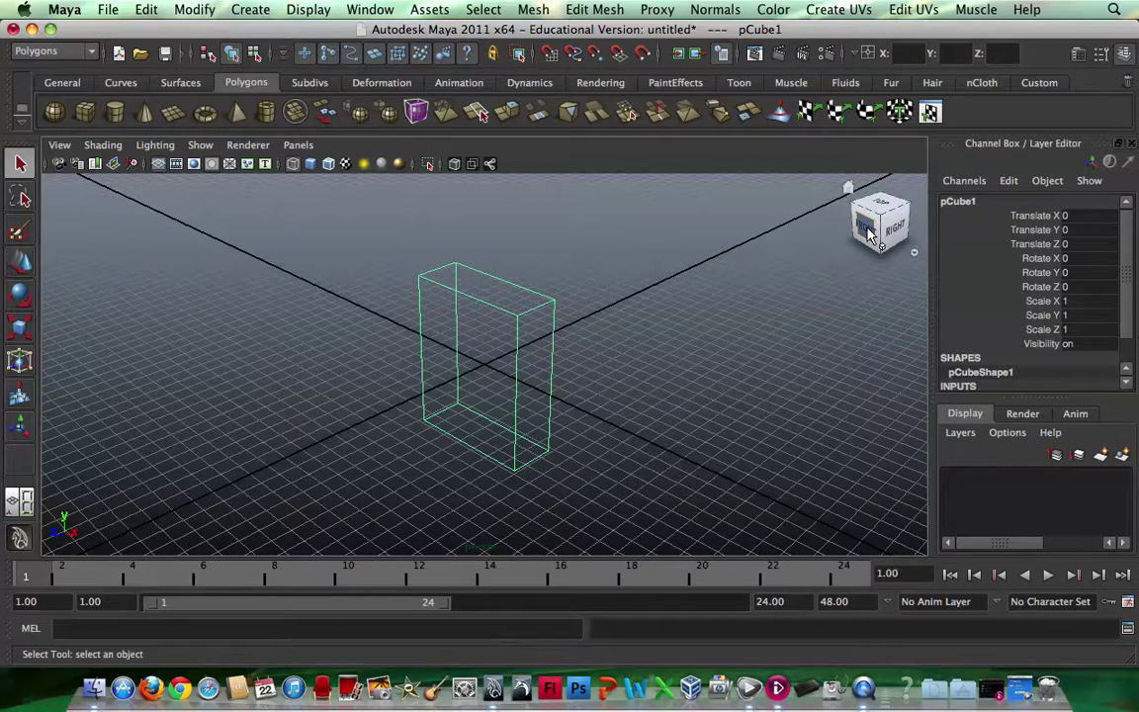
left_click(868, 232)
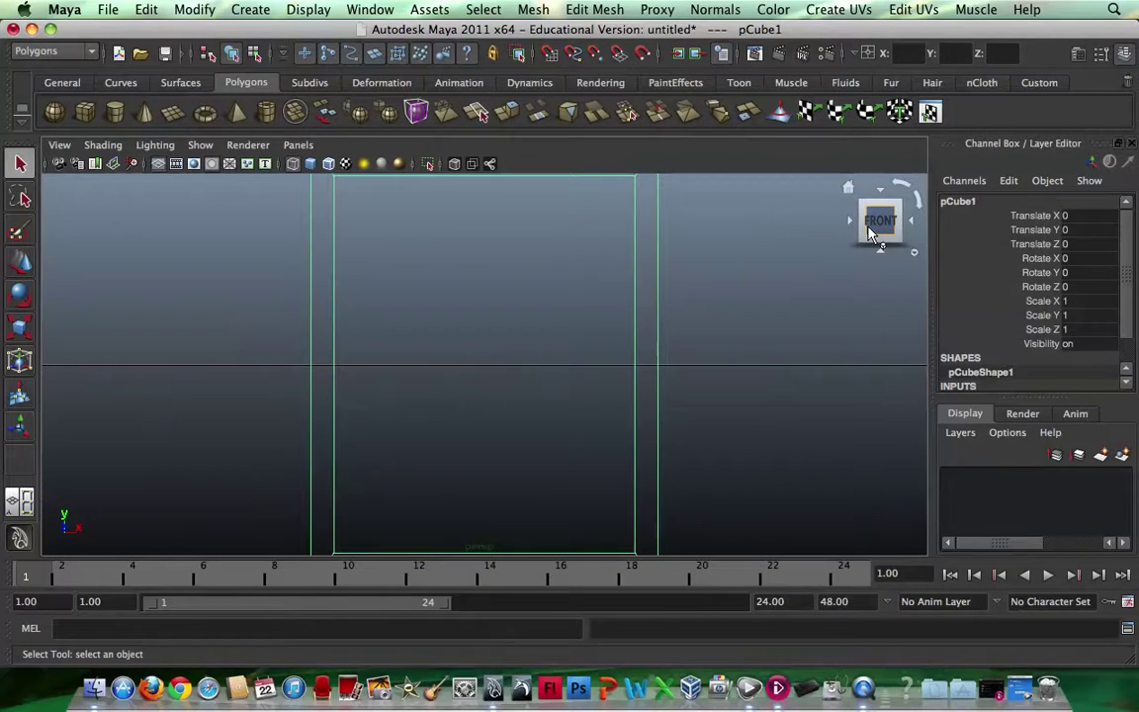
scroll(826, 277, "down", 5)
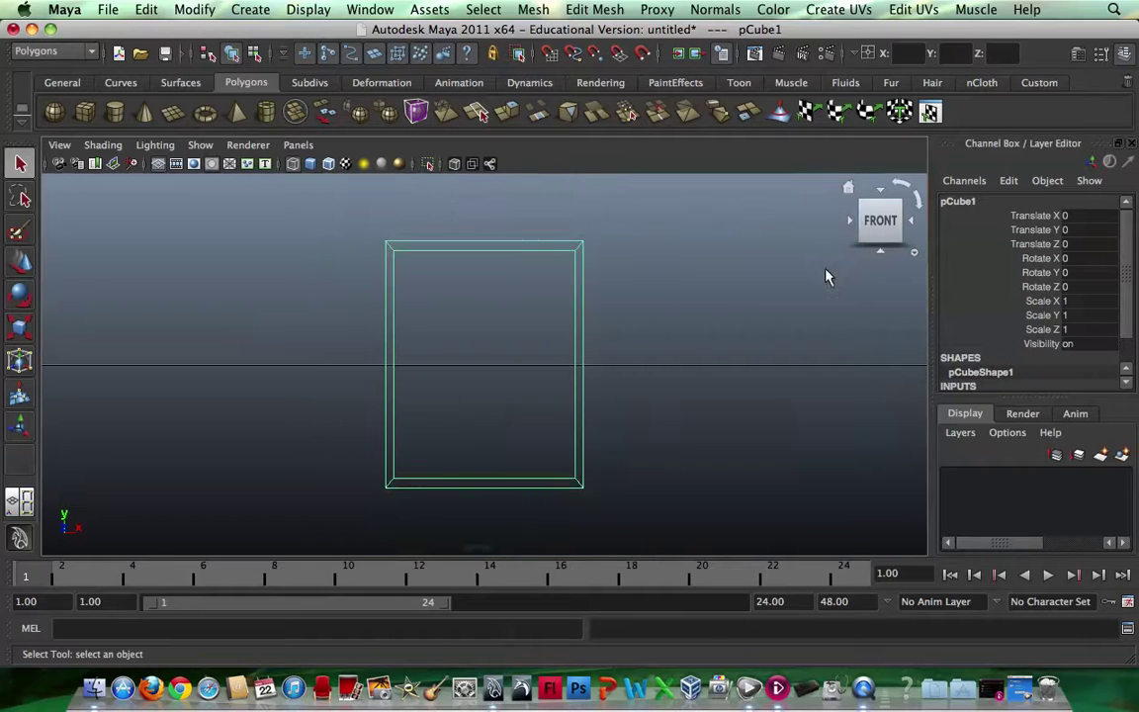
left_click(848, 222)
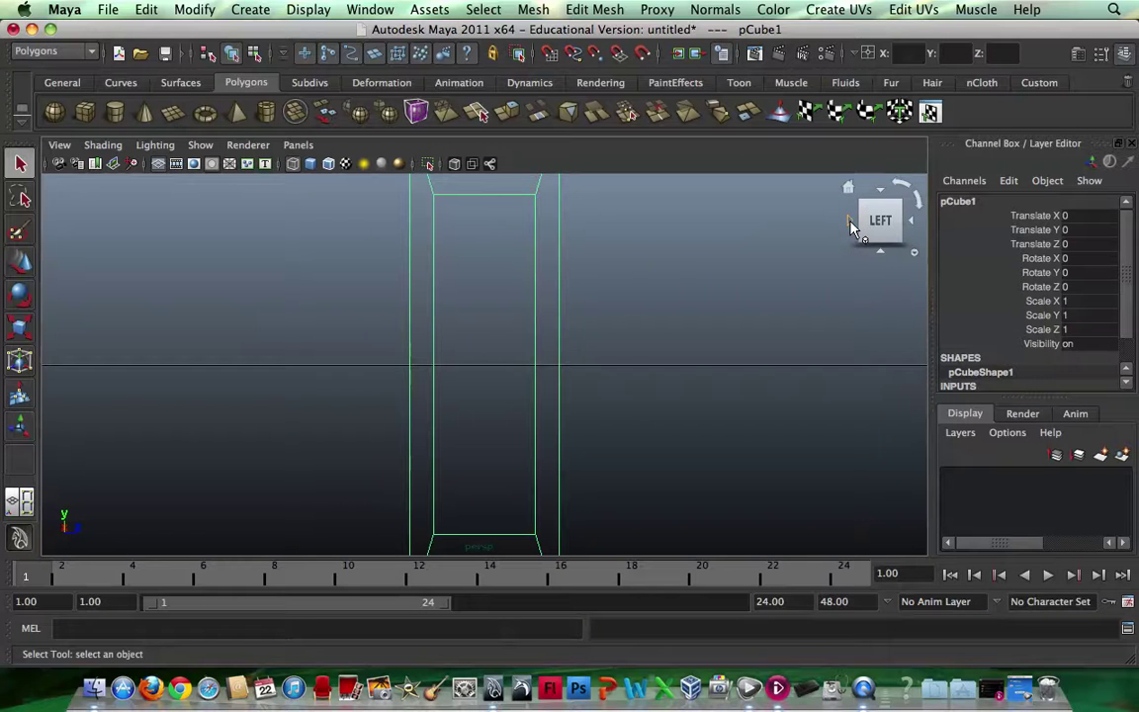
left_click(849, 222)
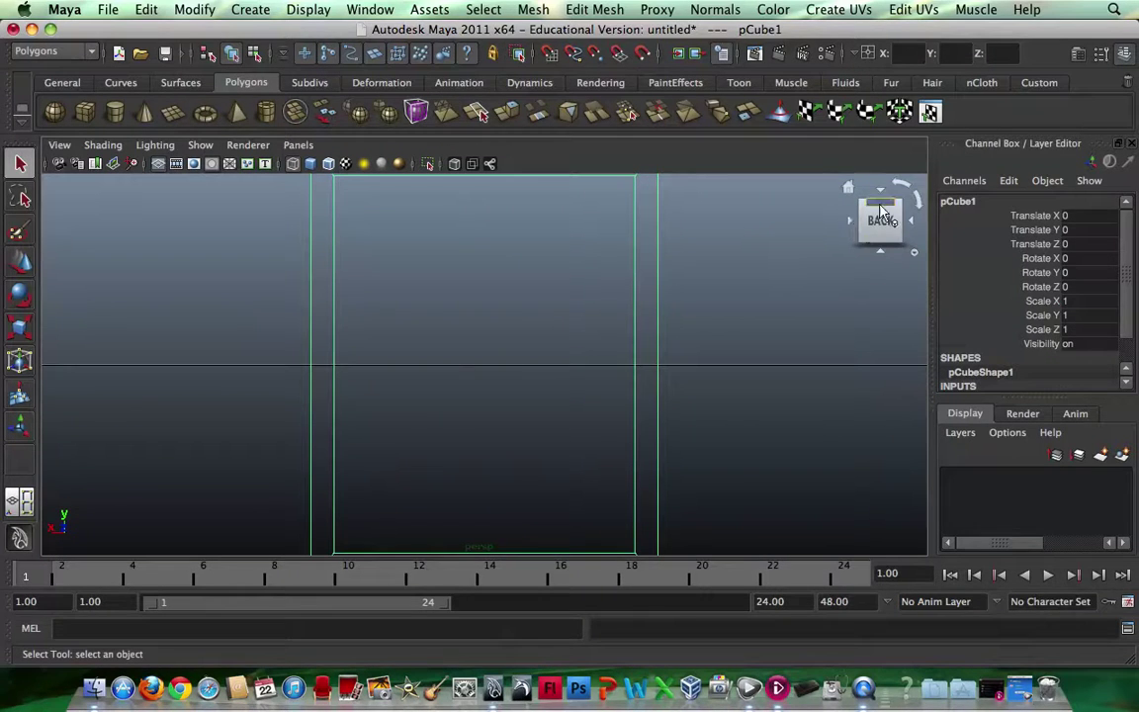
left_click(880, 189)
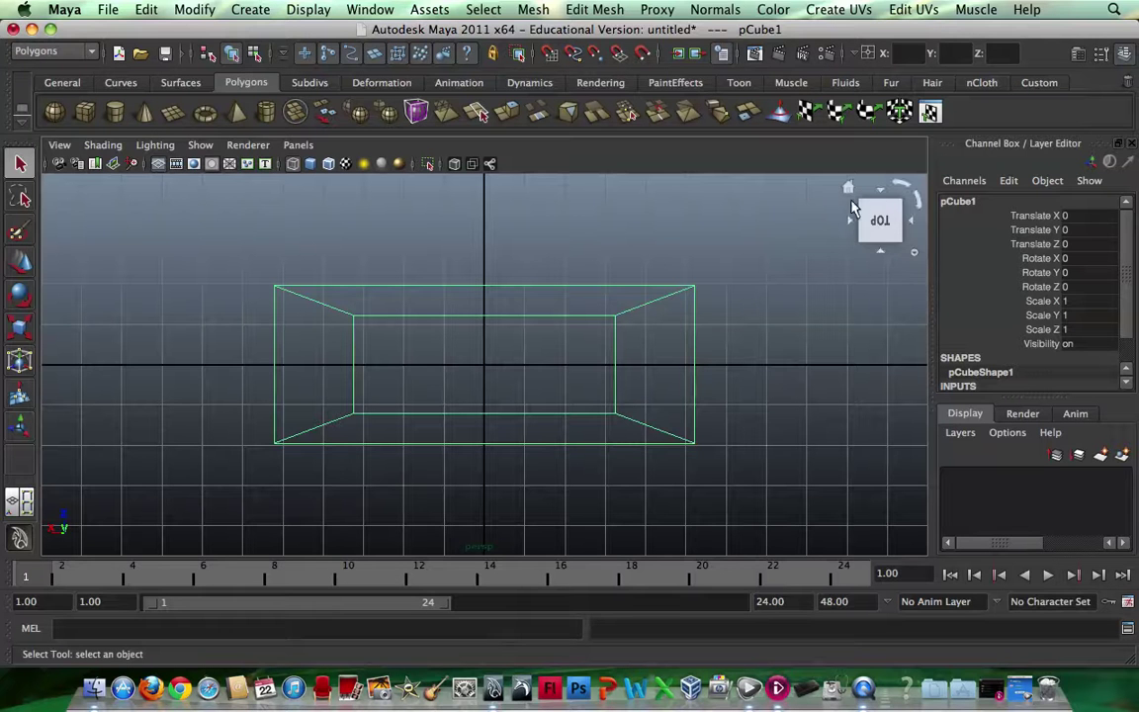
left_click(849, 222)
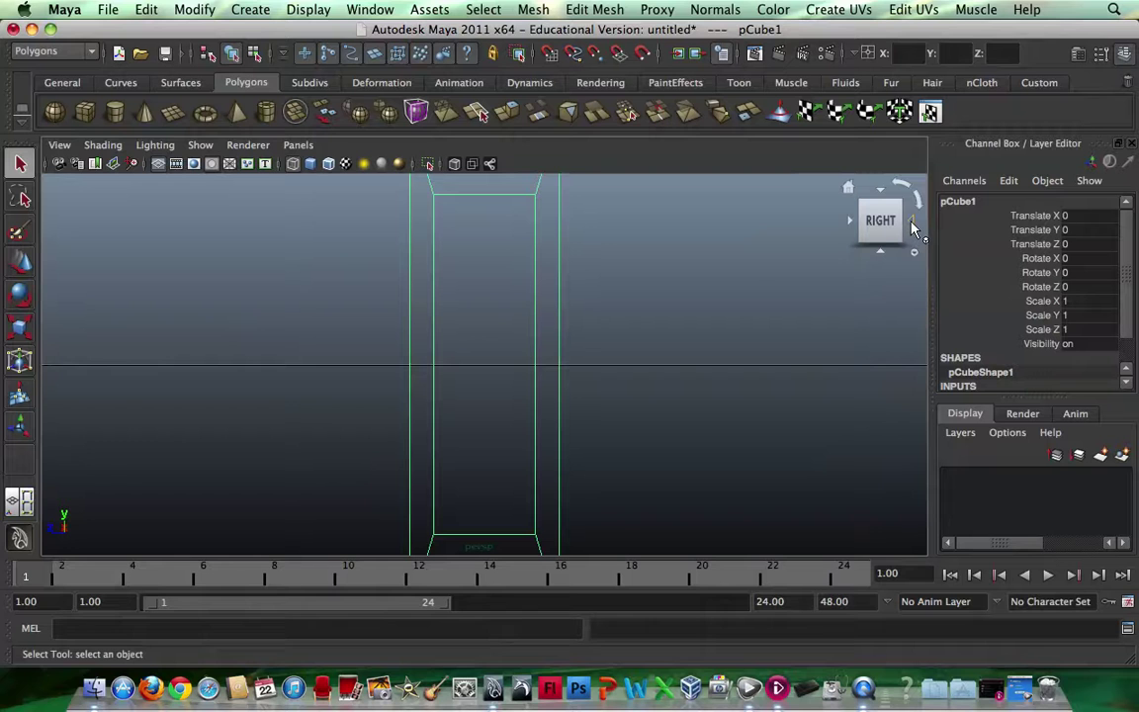
left_click(911, 223)
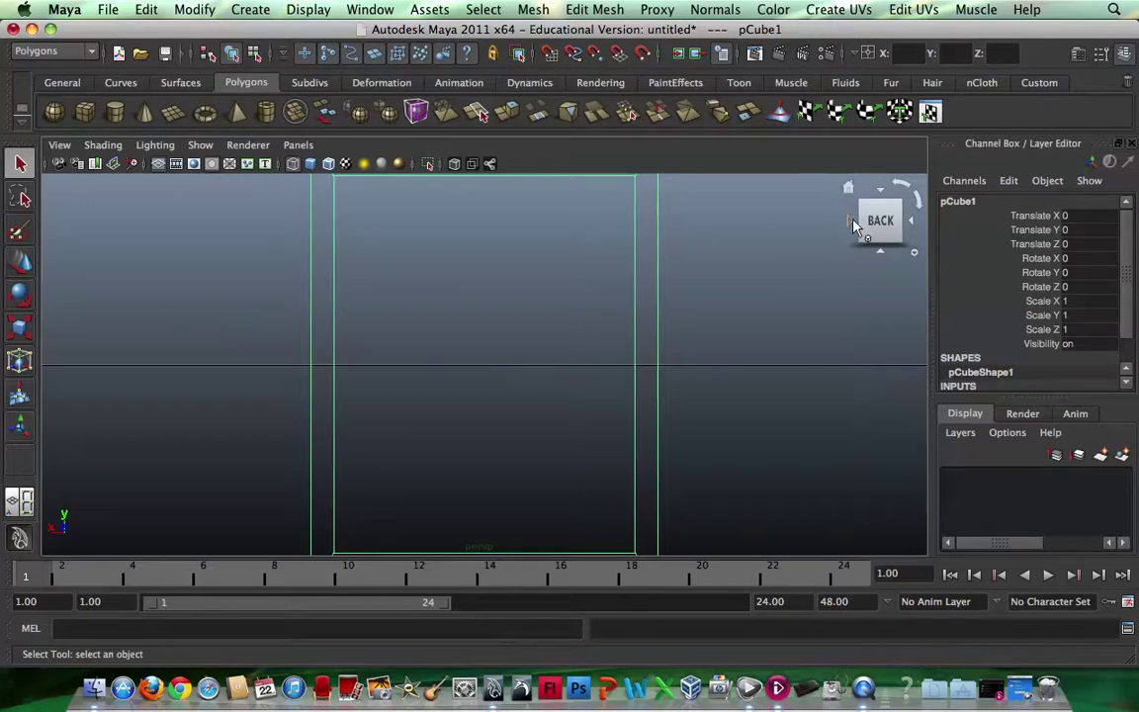
left_click(849, 220)
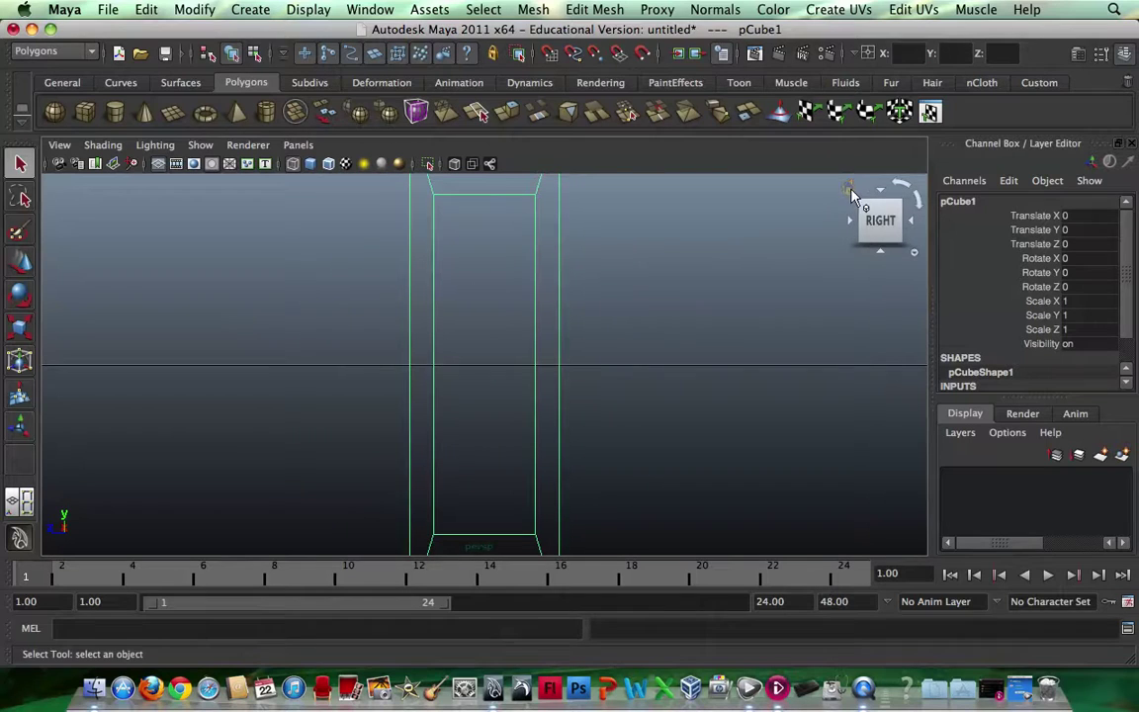
left_click(875, 192)
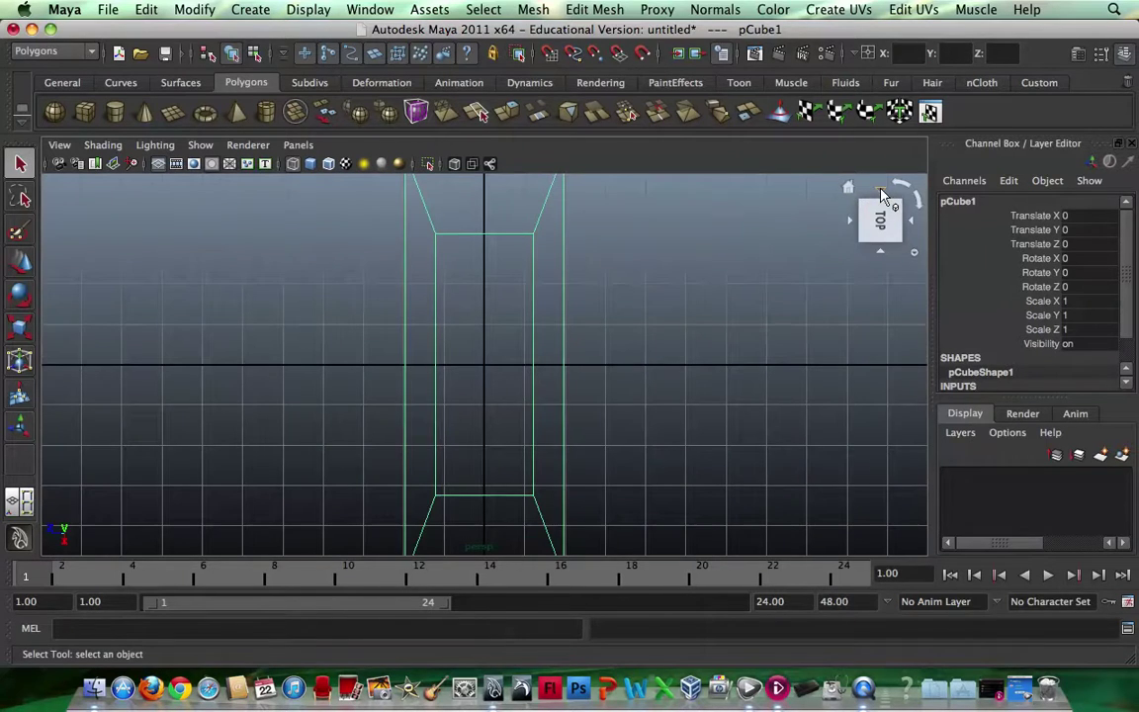
left_click(846, 193)
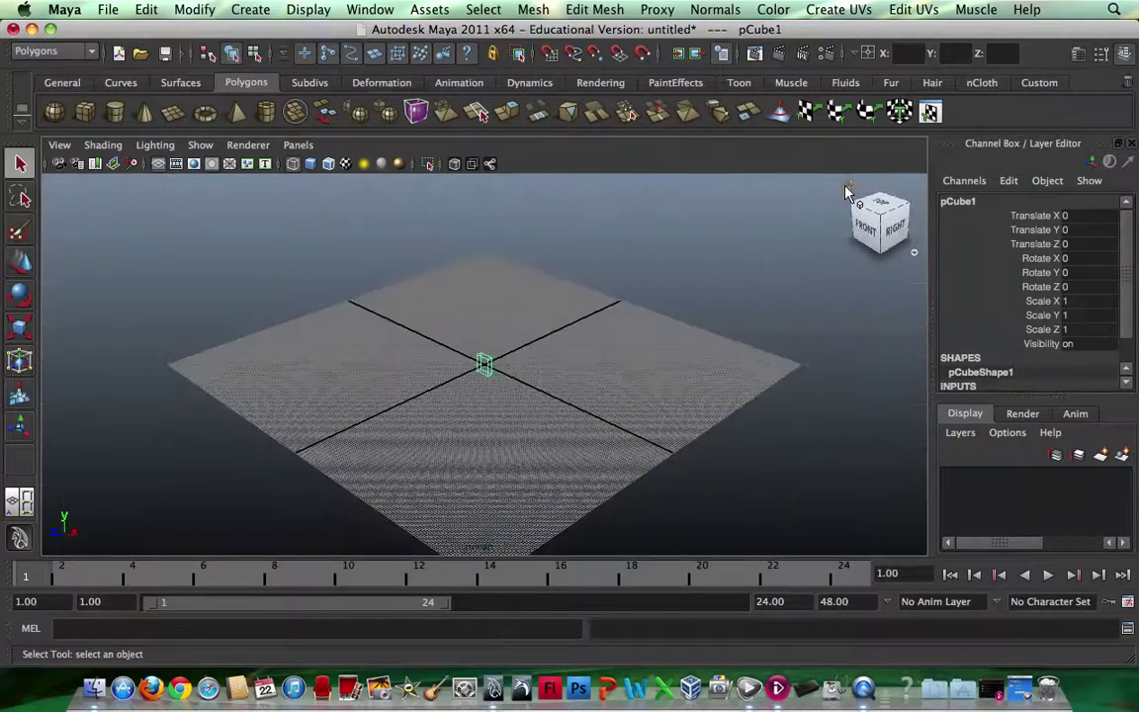
scroll(589, 344, "up", 5)
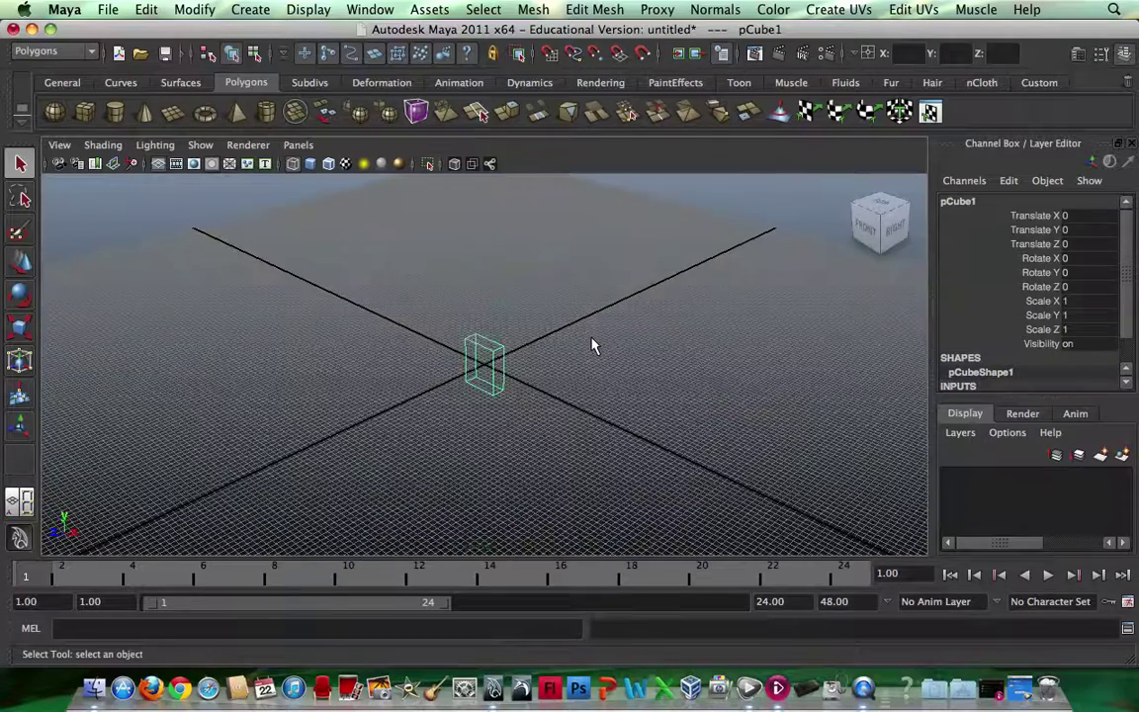
scroll(595, 345, "up", 4)
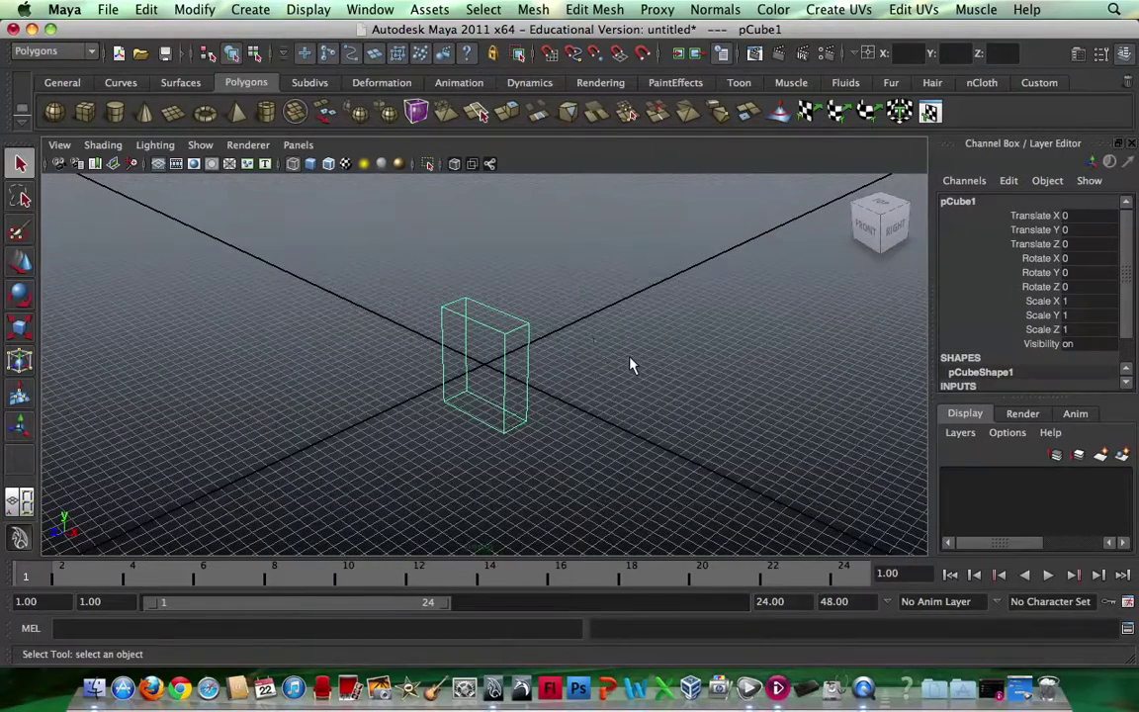
scroll(628, 366, "up", 3)
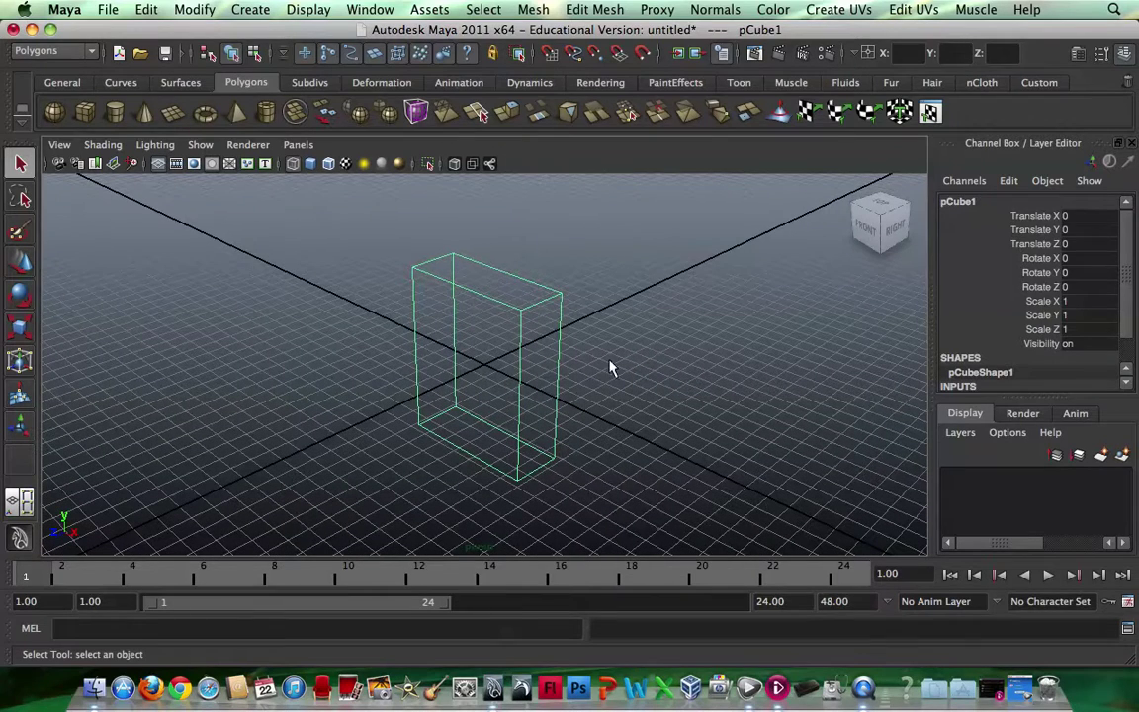
Select the polygon box and delete it from the scene.
left_click(610, 367)
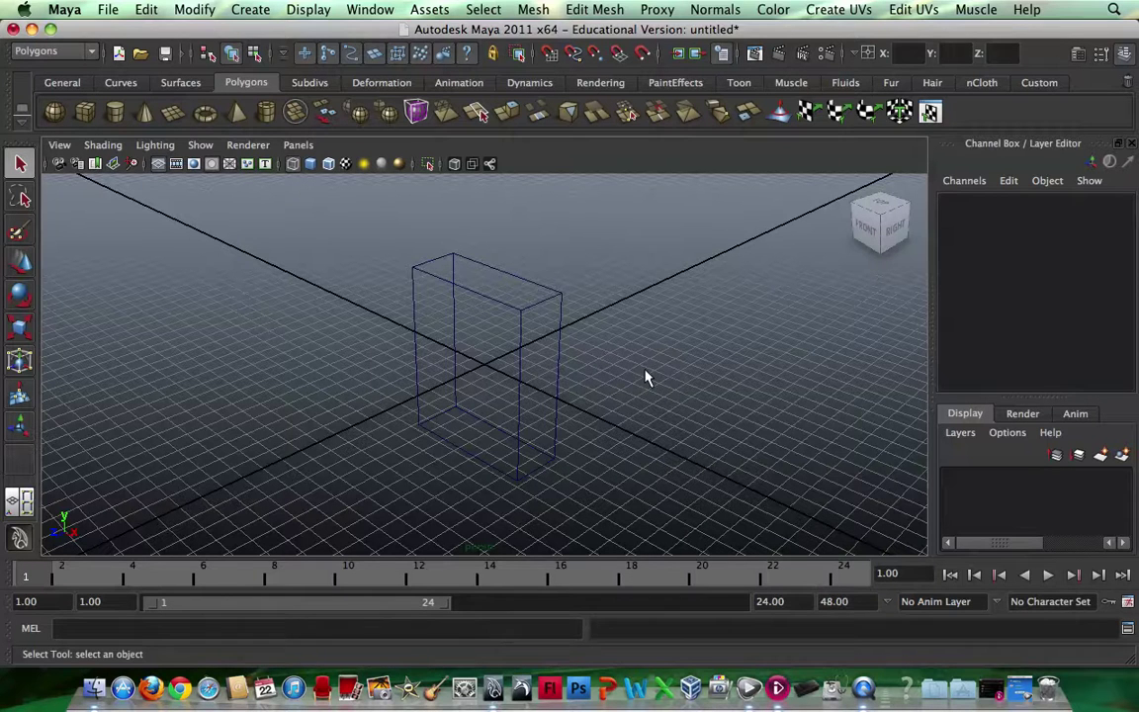
left_click(559, 377)
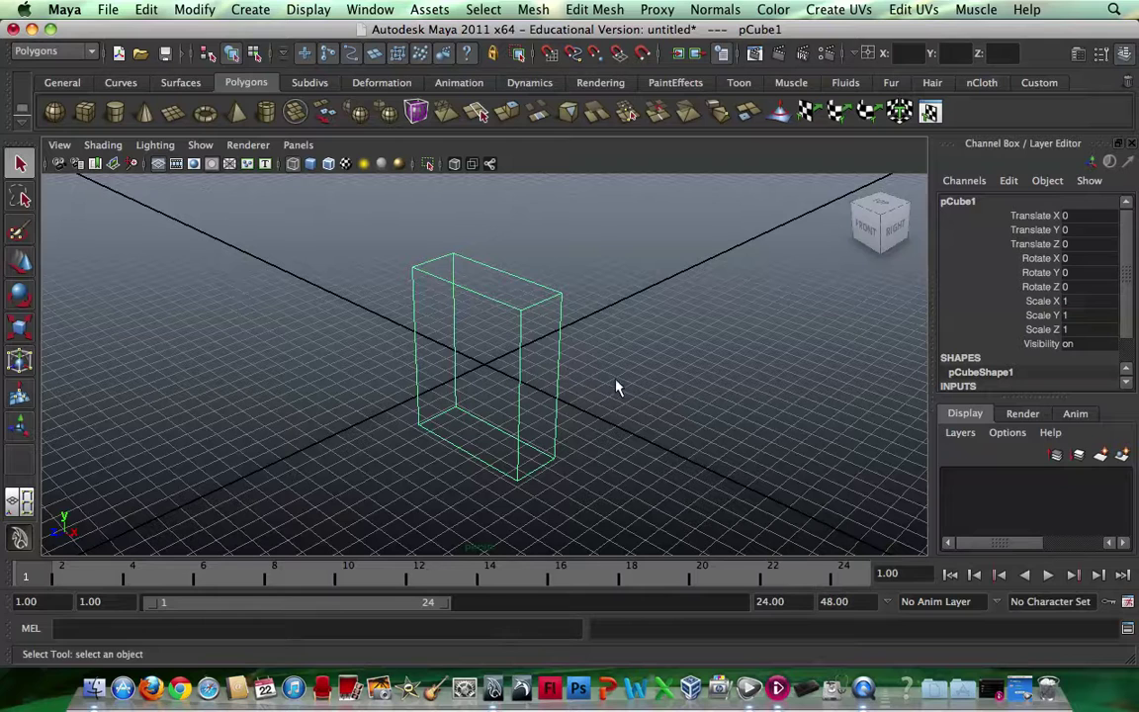
left_click(146, 10)
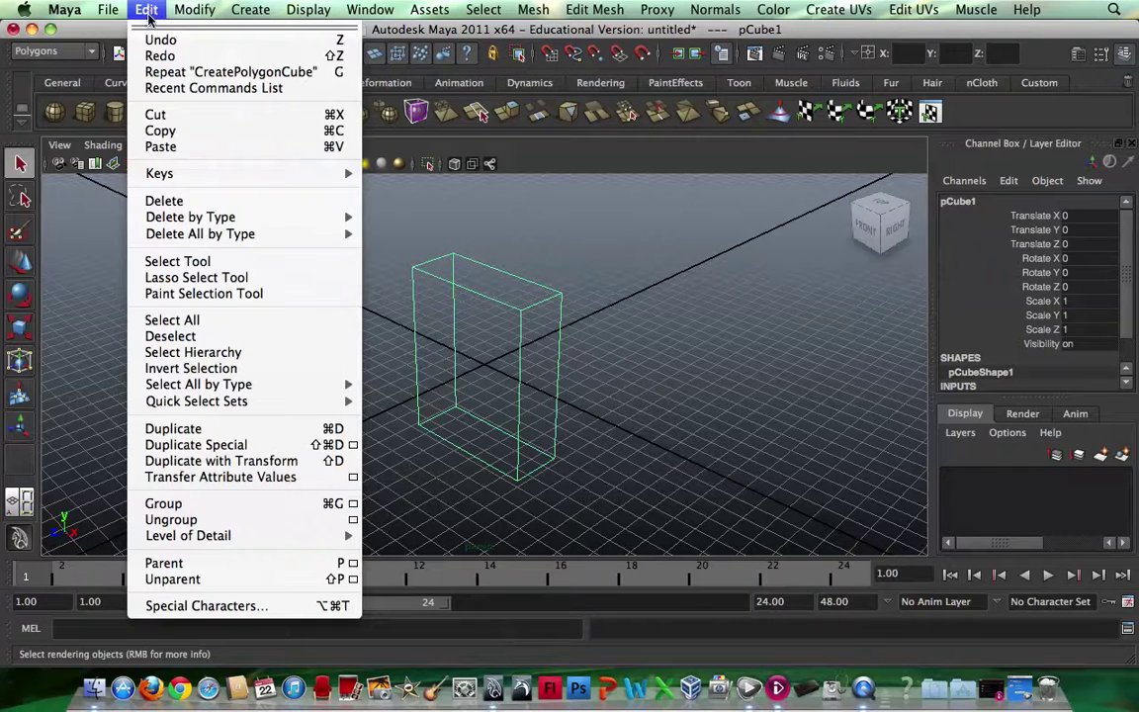
left_click(166, 201)
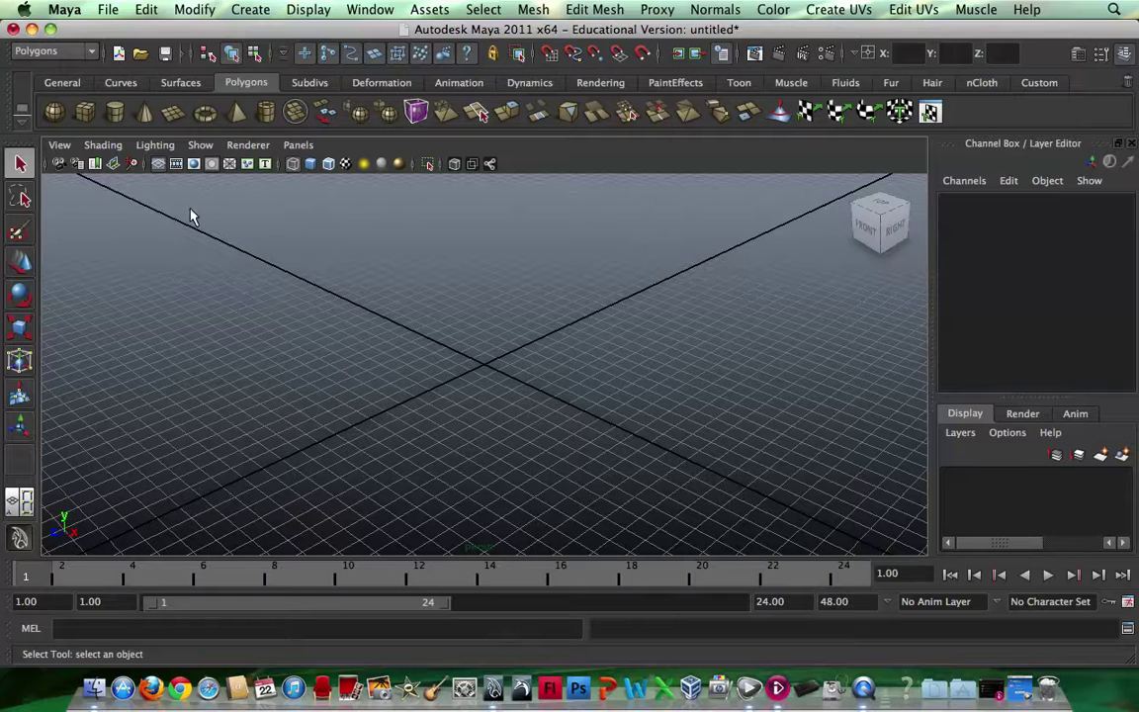
left_click(250, 12)
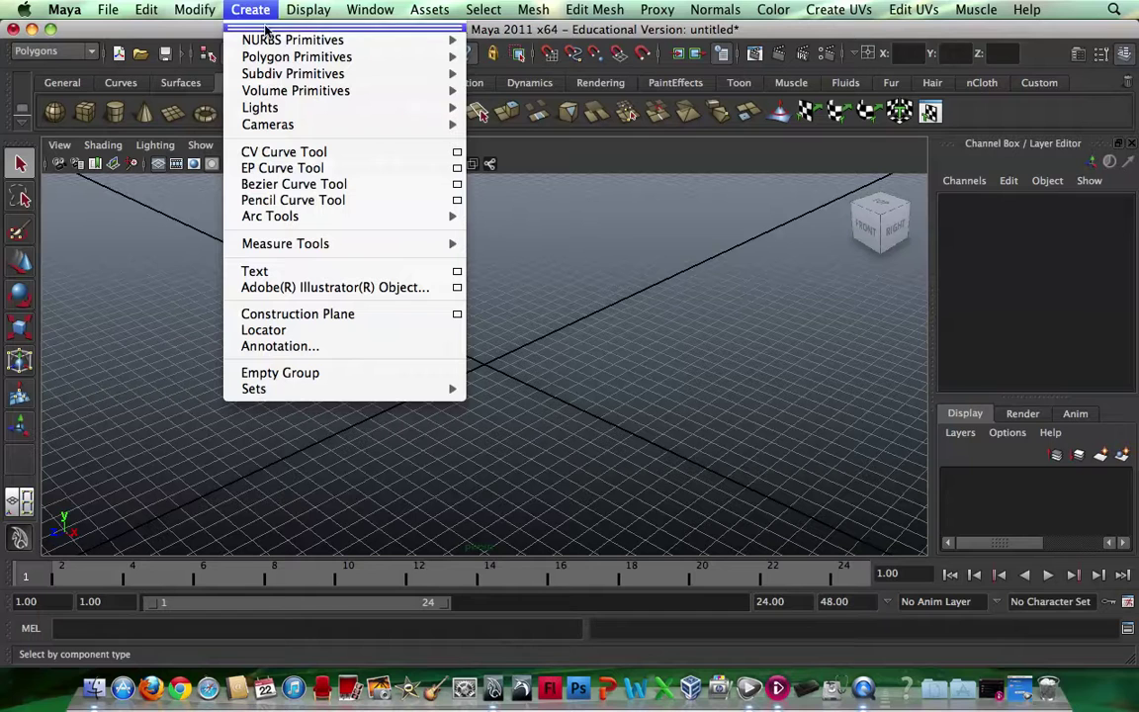
mouse_move(285, 42)
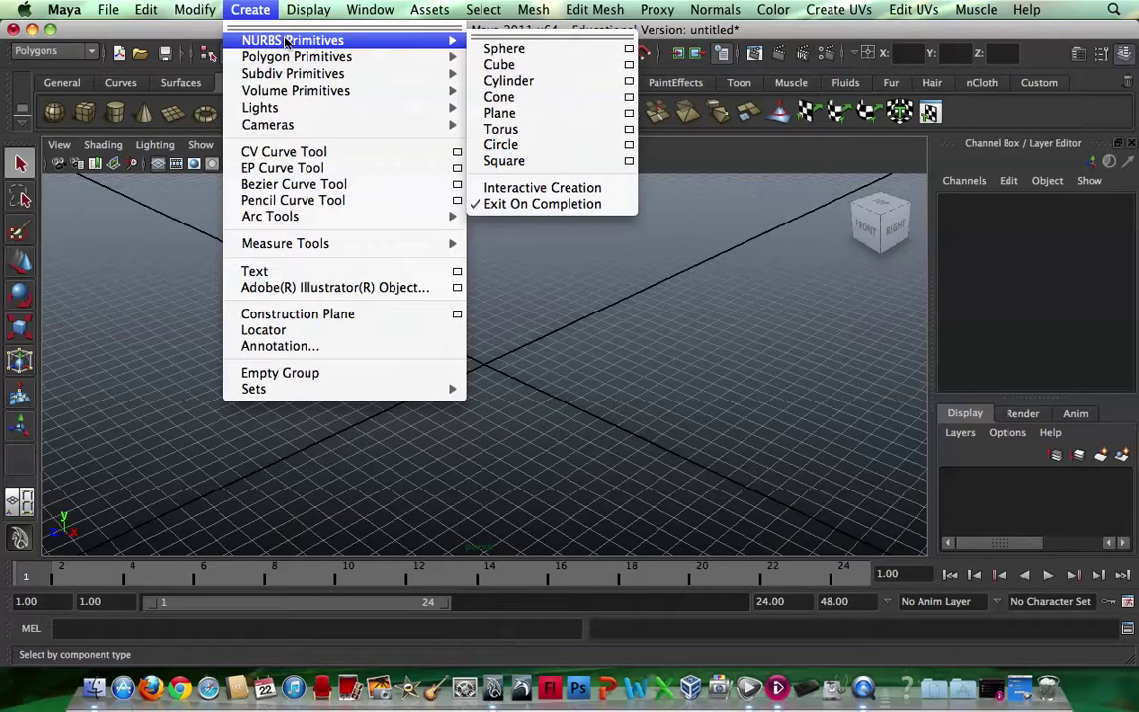
left_click(99, 287)
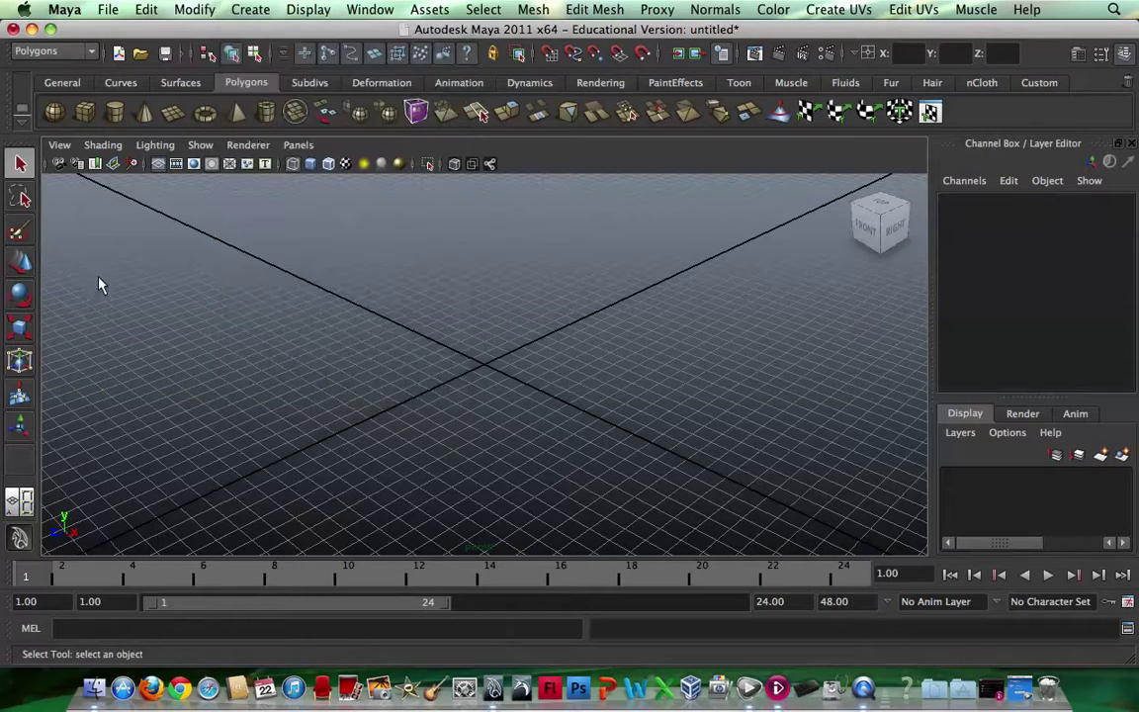
Create a polygon cube, cone, pyramid and cylinder at the origin, and select the cylinder.
left_click(85, 114)
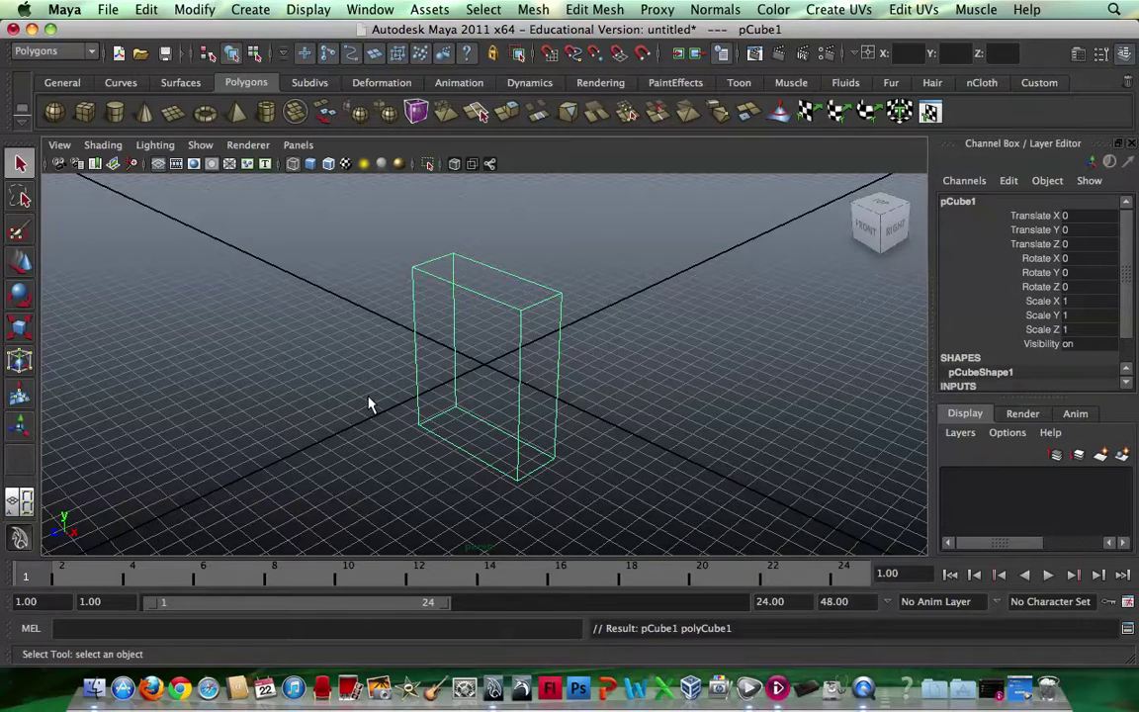
left_click(143, 115)
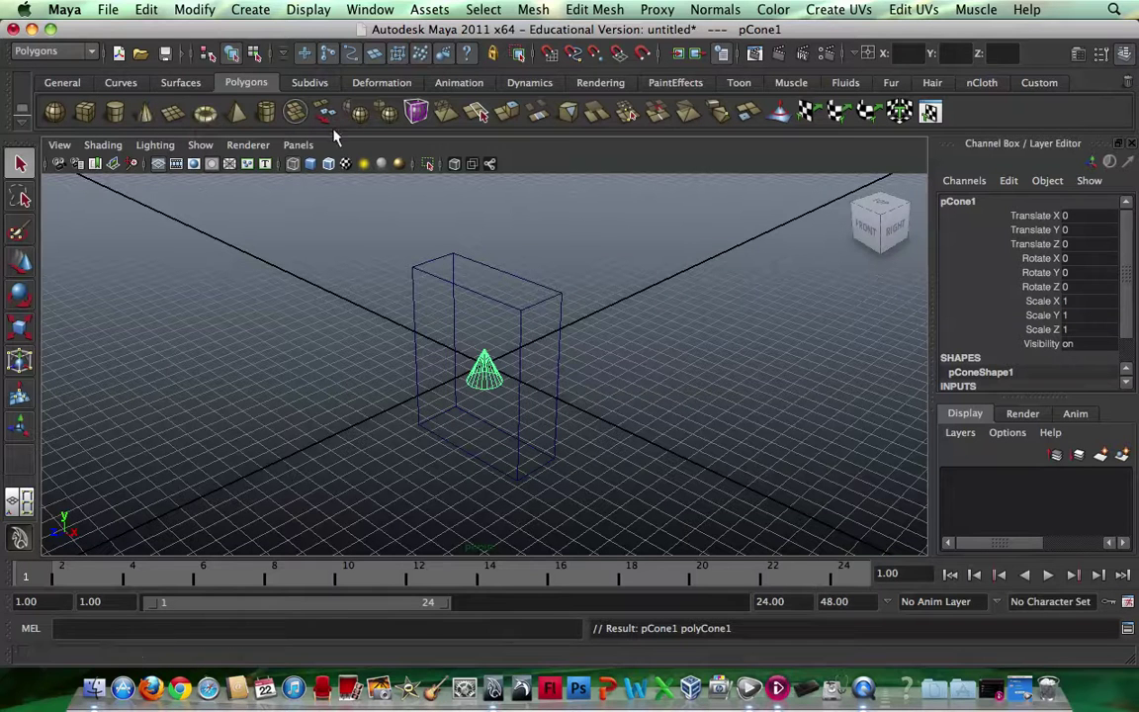
left_click(236, 113)
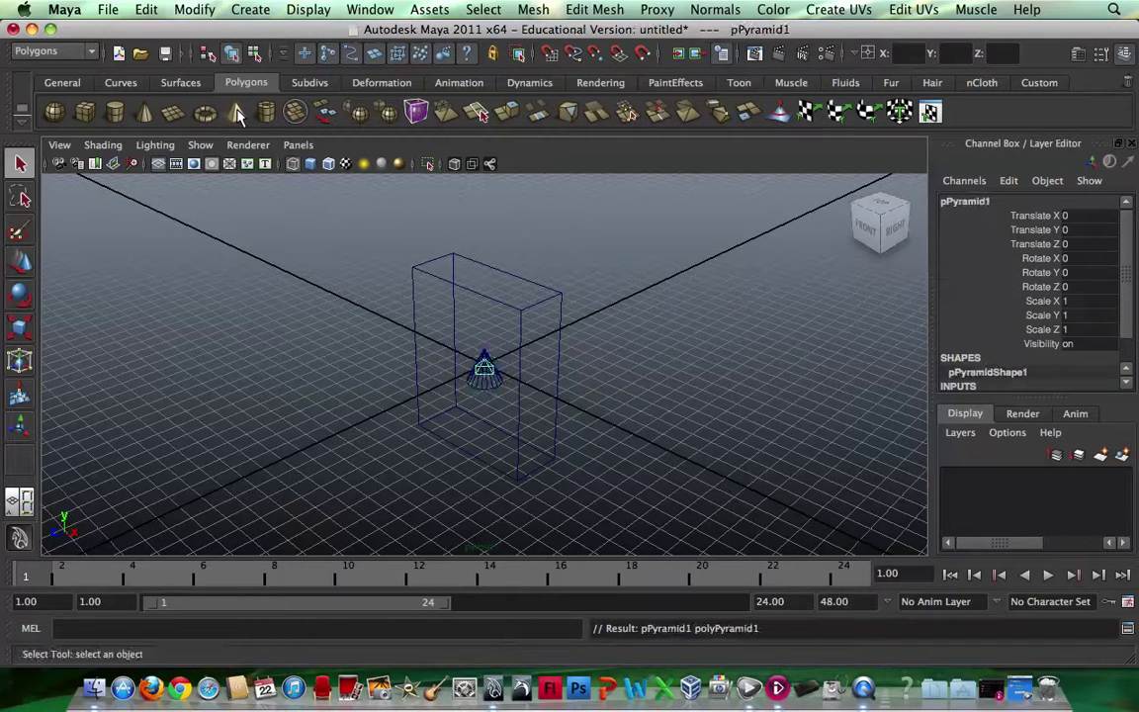
left_click(116, 113)
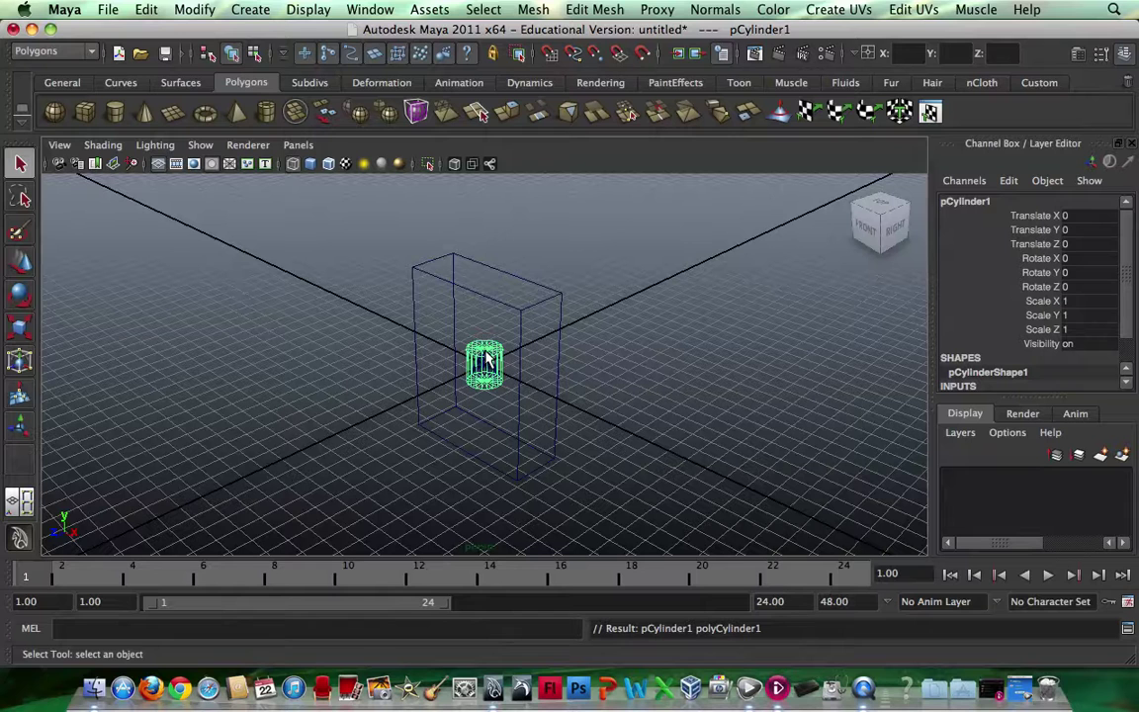
left_click(502, 309)
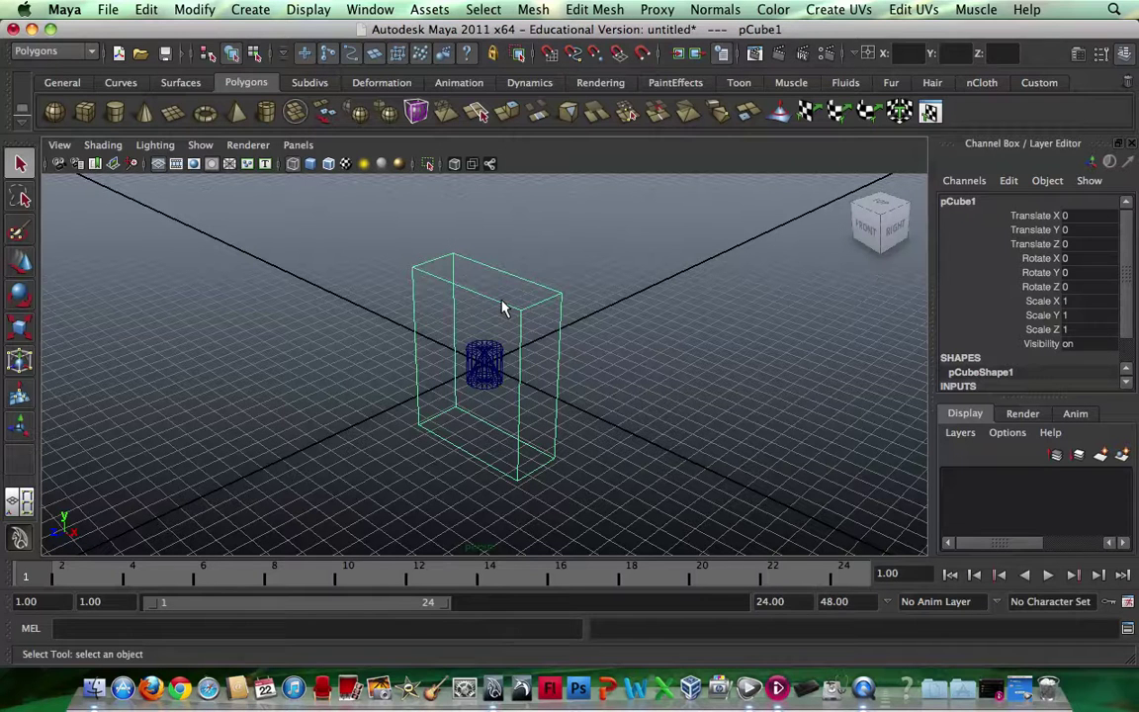
left_click(482, 364)
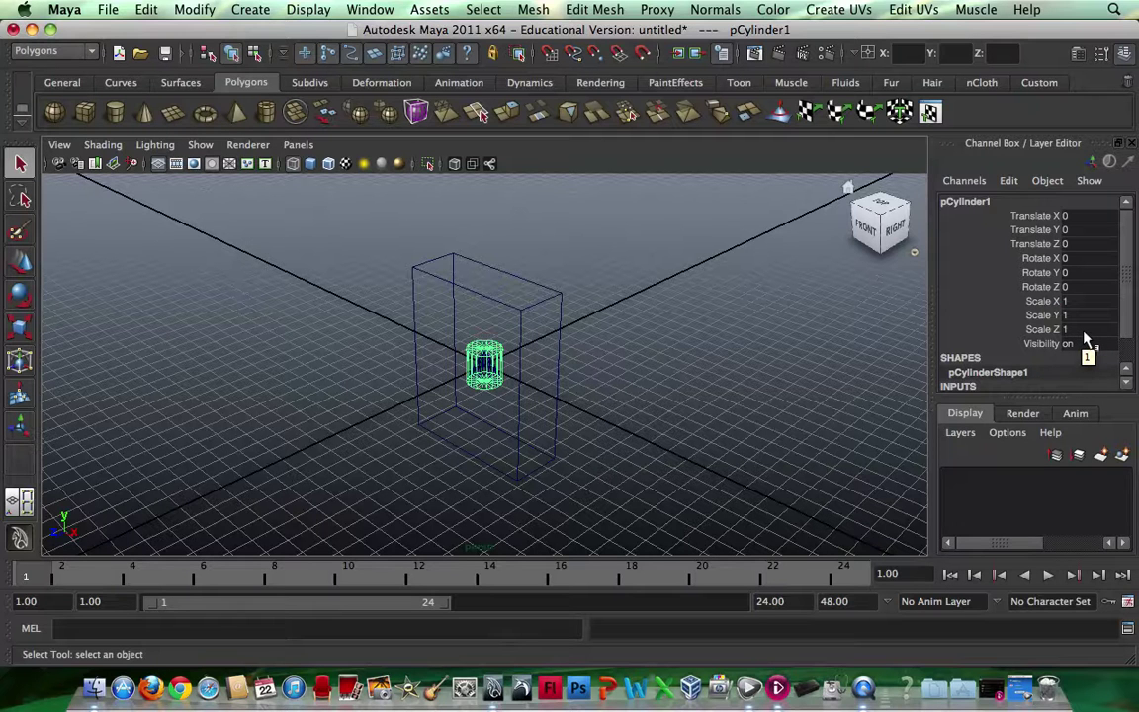
Select the large box, the cylinder and the cone inside the cylinder in turn.
left_click(559, 385)
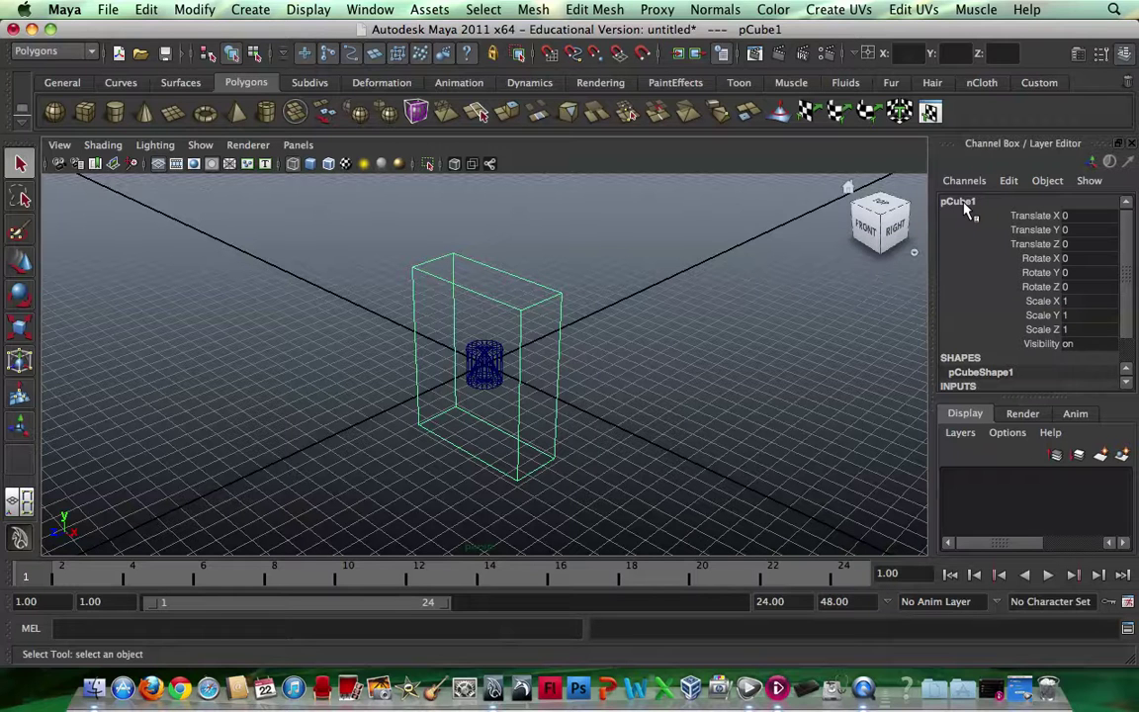
left_click(498, 362)
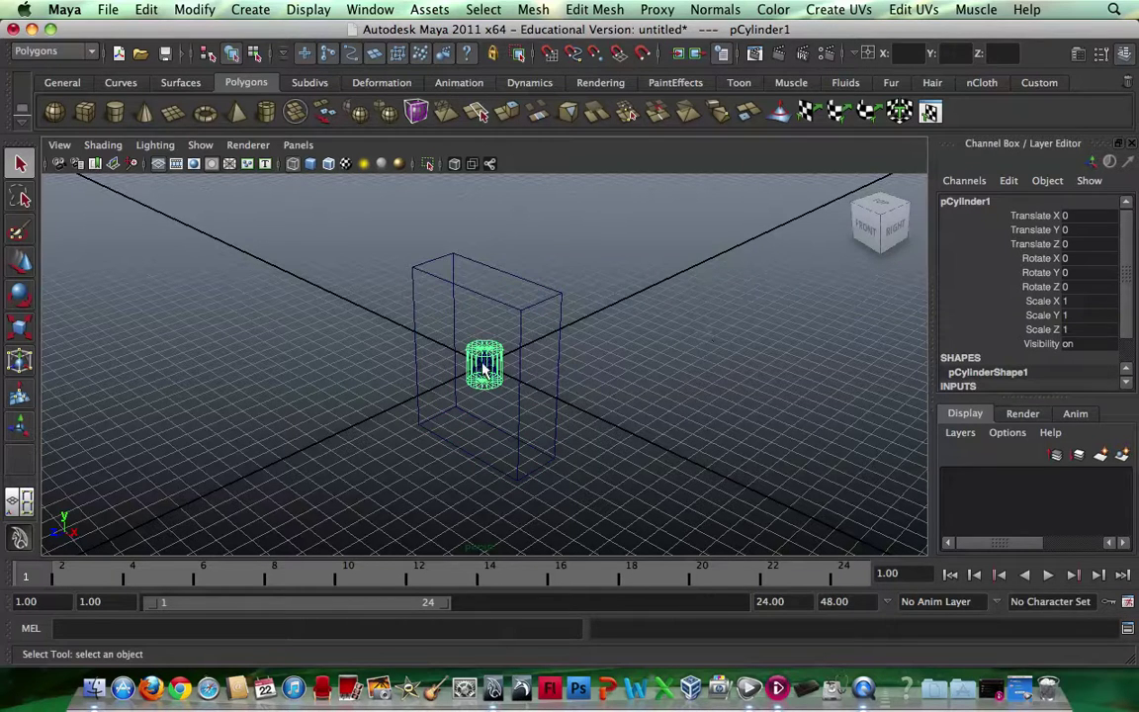
scroll(521, 361, "up", 6)
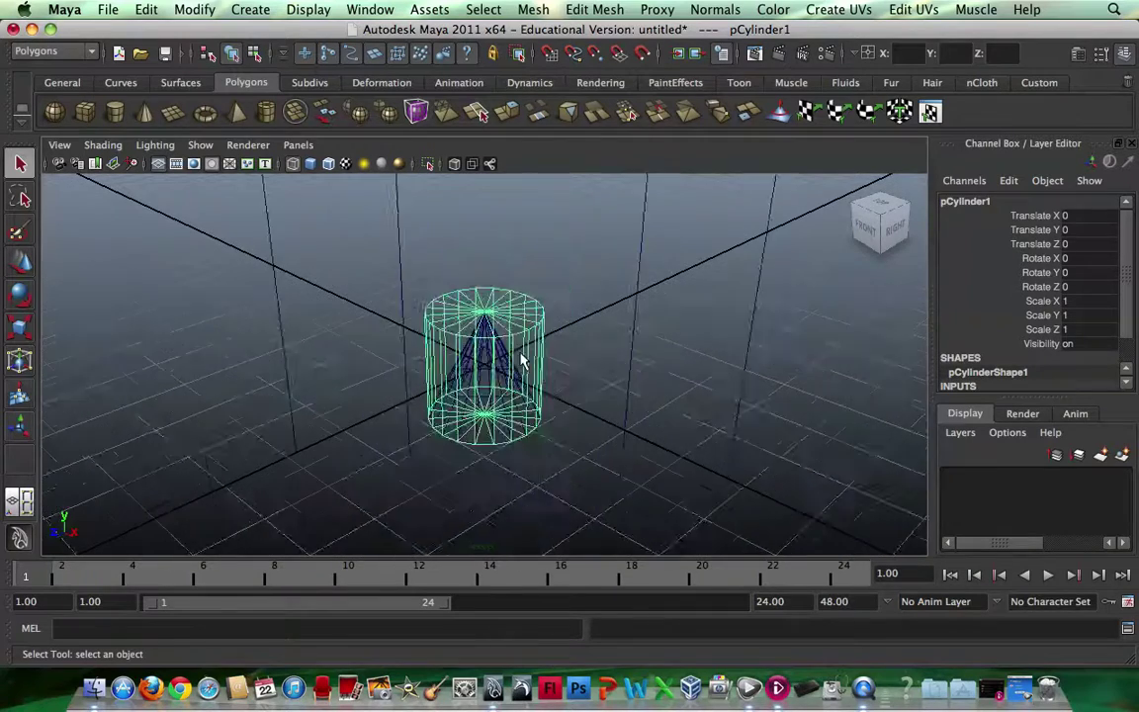
scroll(514, 371, "up", 5)
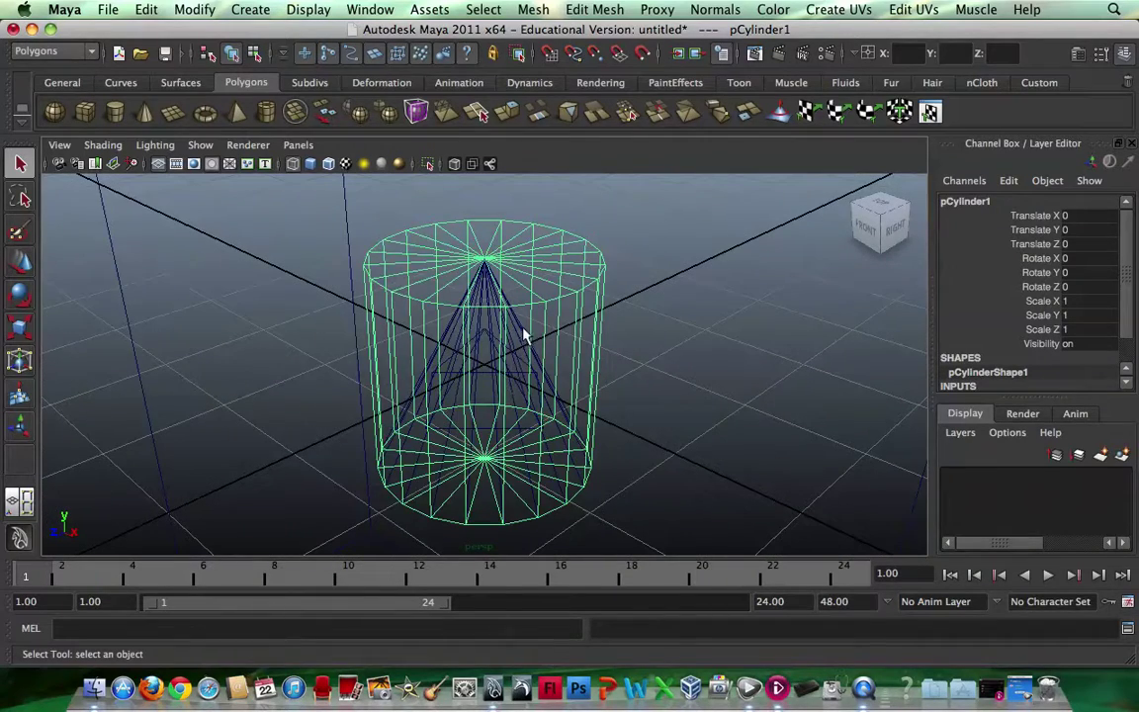
left_click(524, 336)
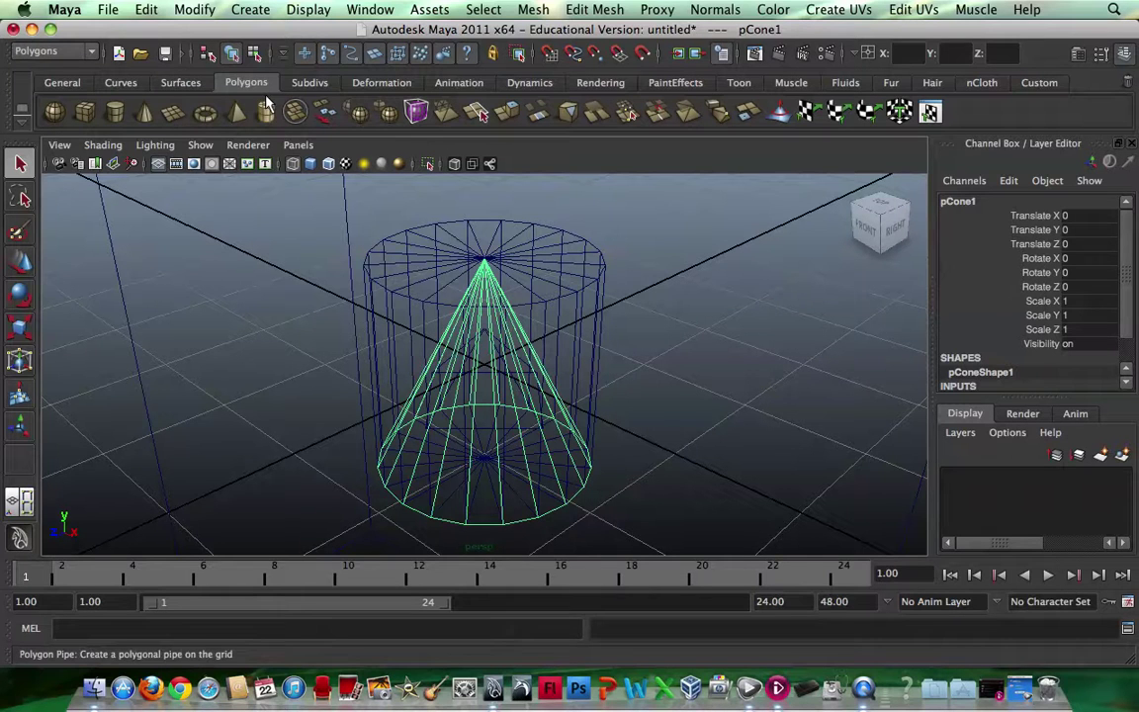
Save the scene in the default project's scenes folder as "playing around" in Maya Binary format.
left_click(110, 12)
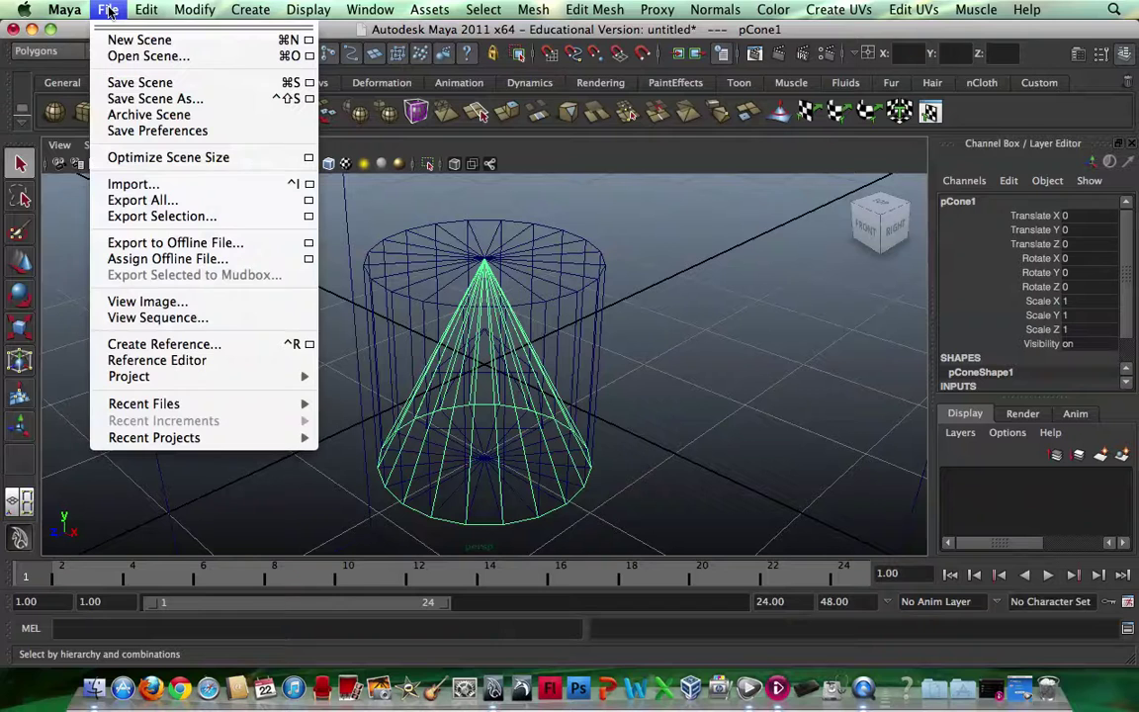
left_click(131, 84)
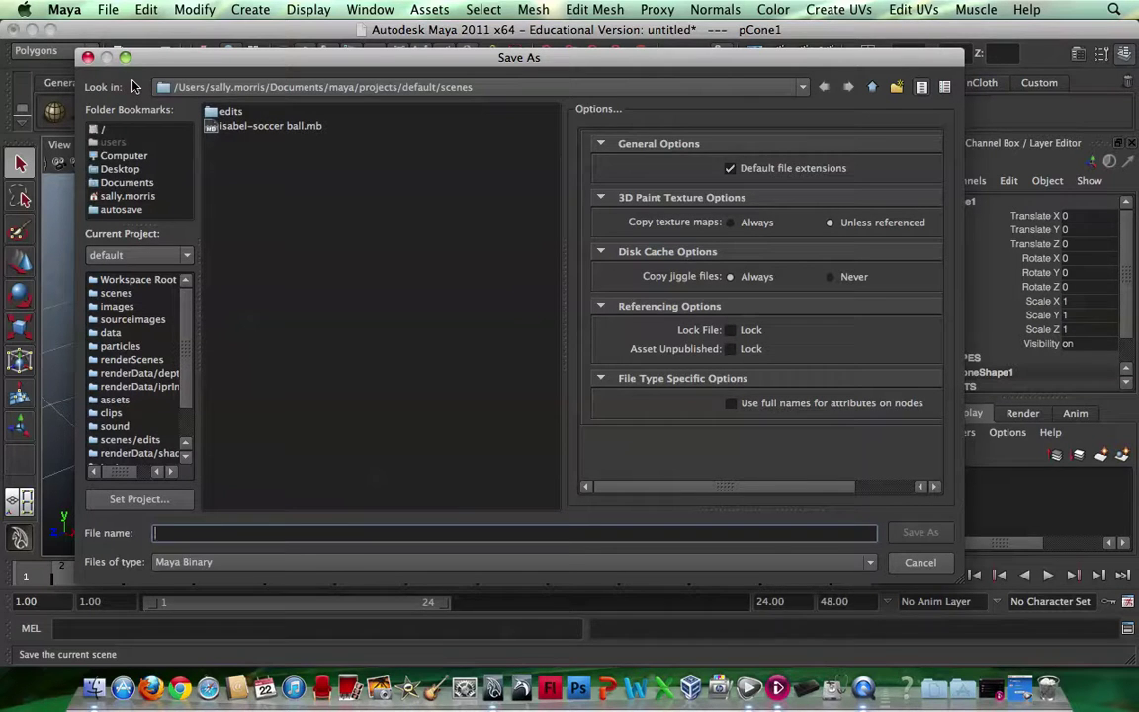
type("playing around")
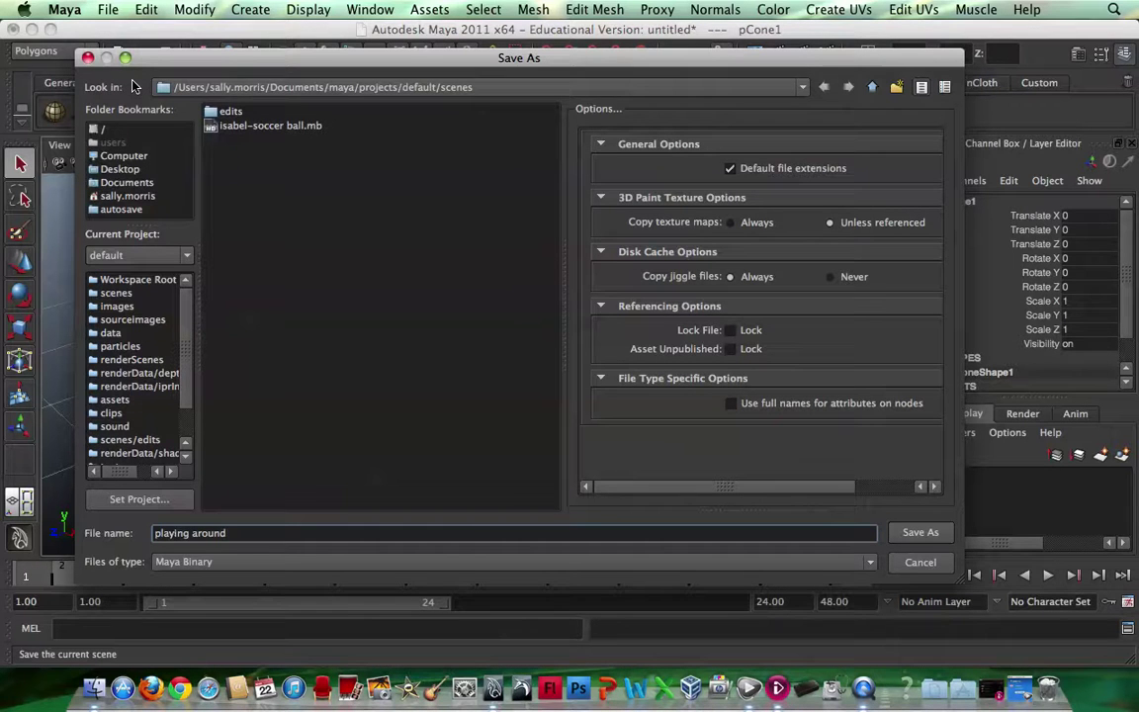
left_click(917, 533)
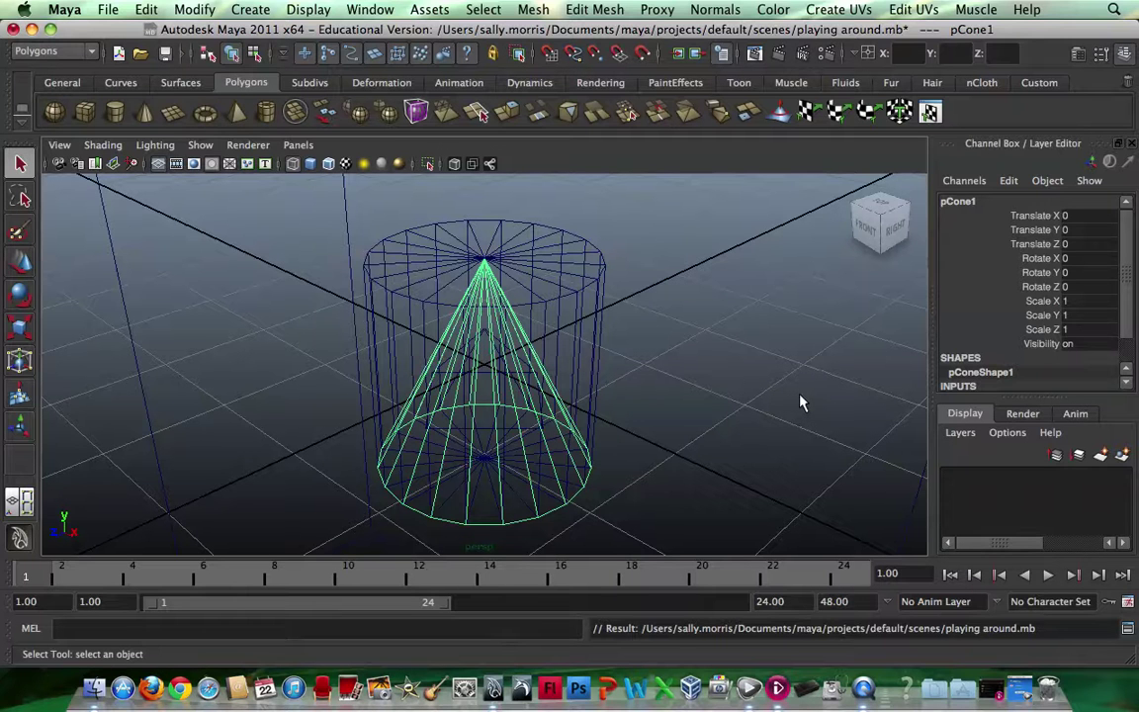
Start a new empty scene and quit Maya.
left_click(107, 10)
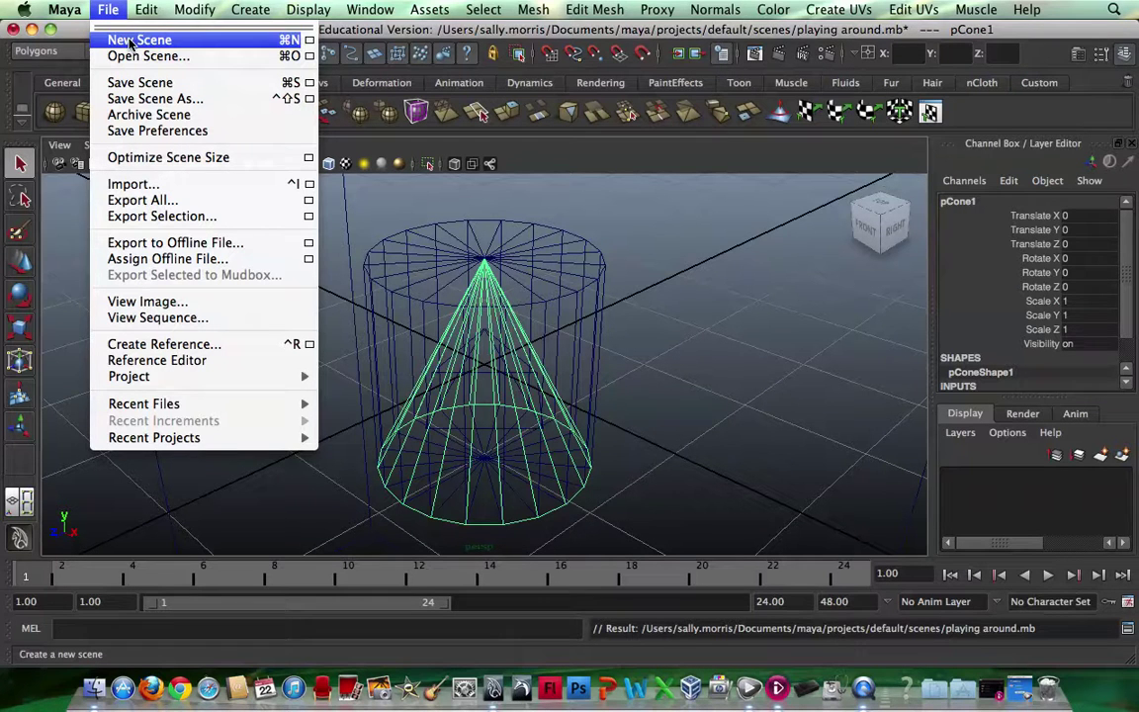
left_click(130, 41)
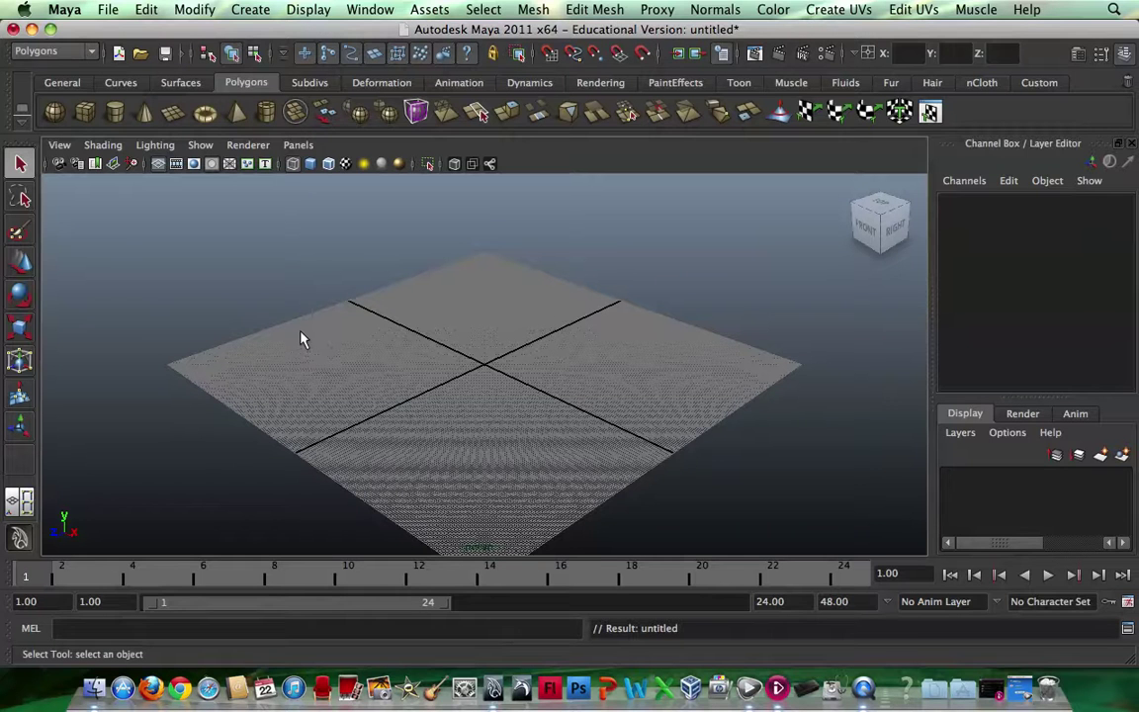
left_click(63, 10)
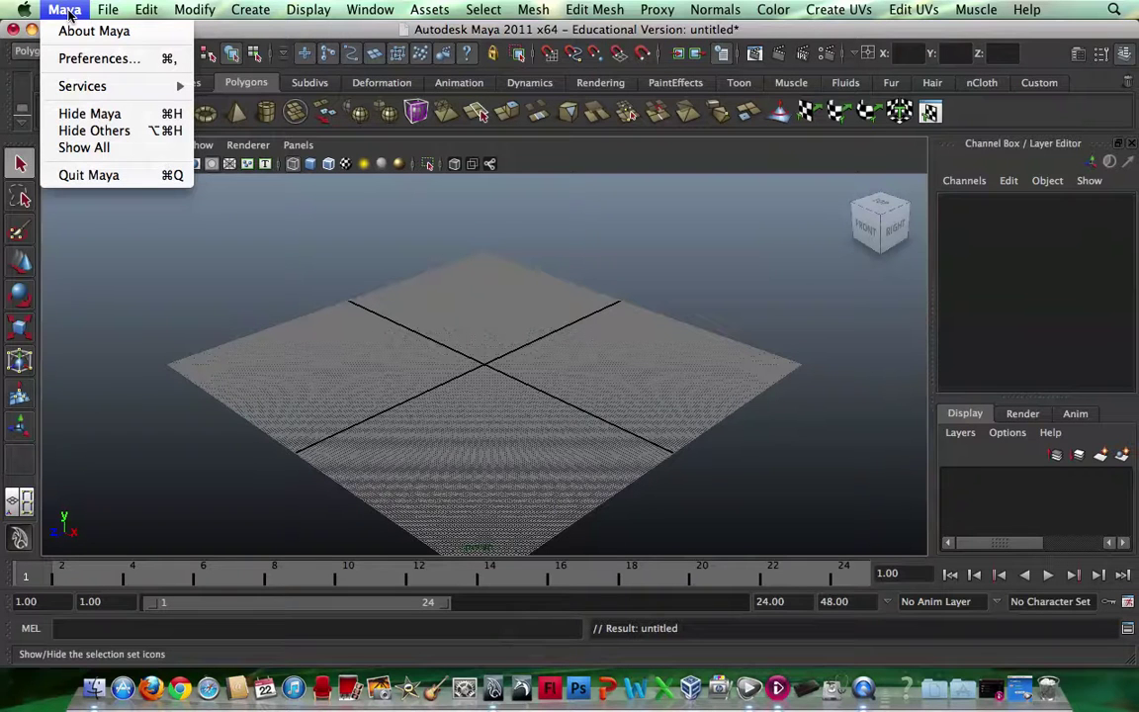
left_click(105, 178)
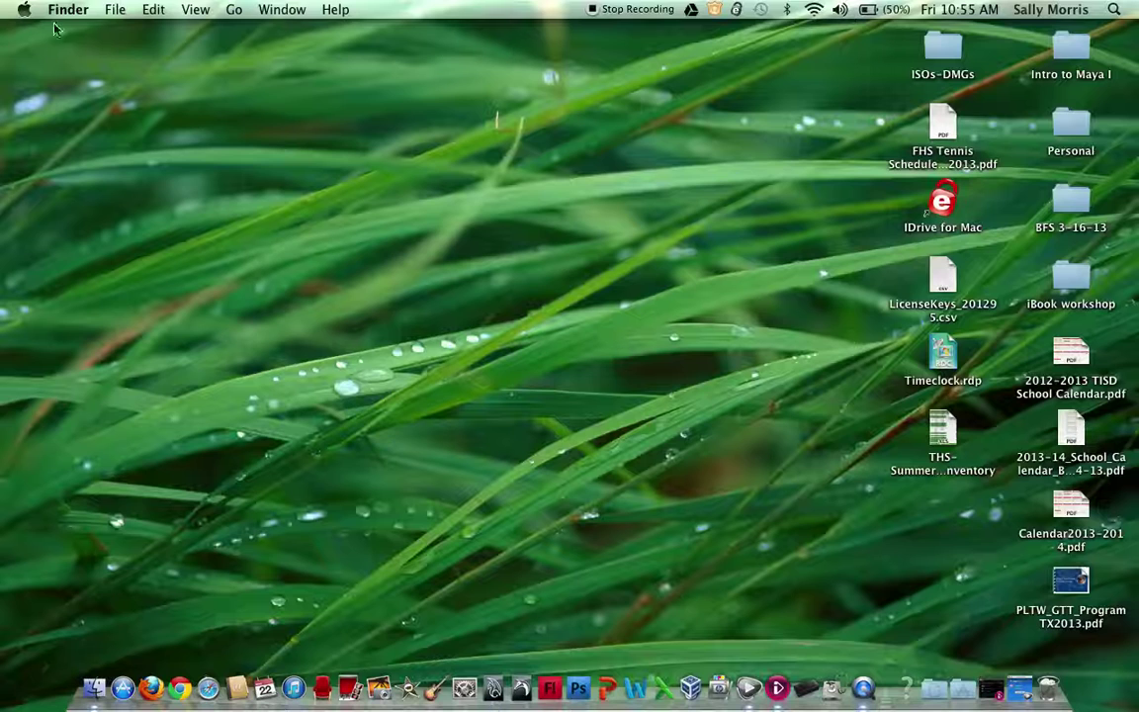